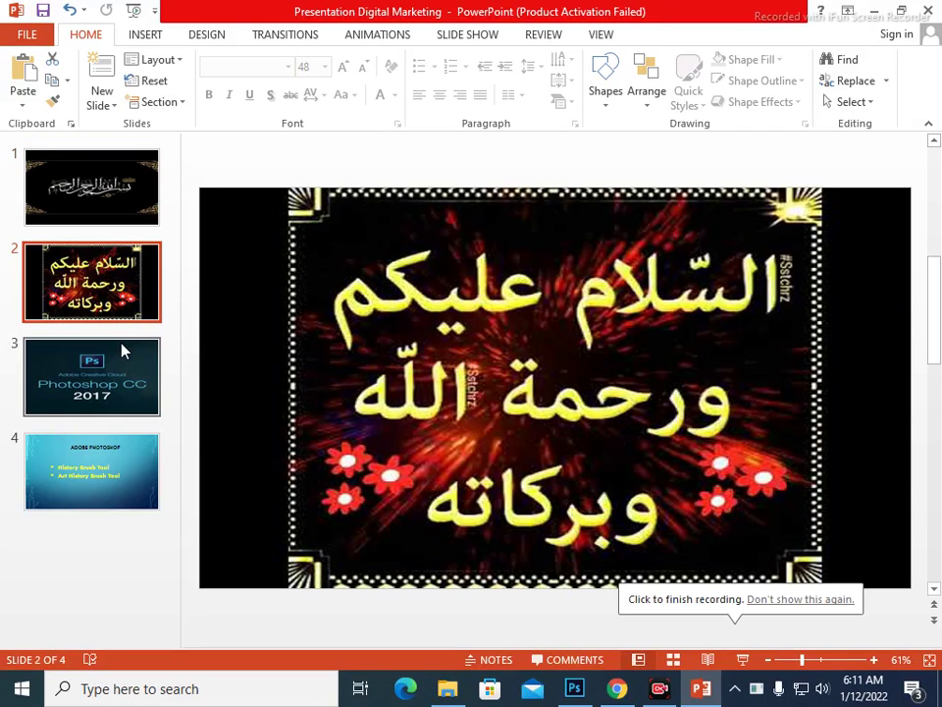
Page to the final slide listing the two brush topics, then minimize PowerPoint to reveal Photoshop
click(122, 376)
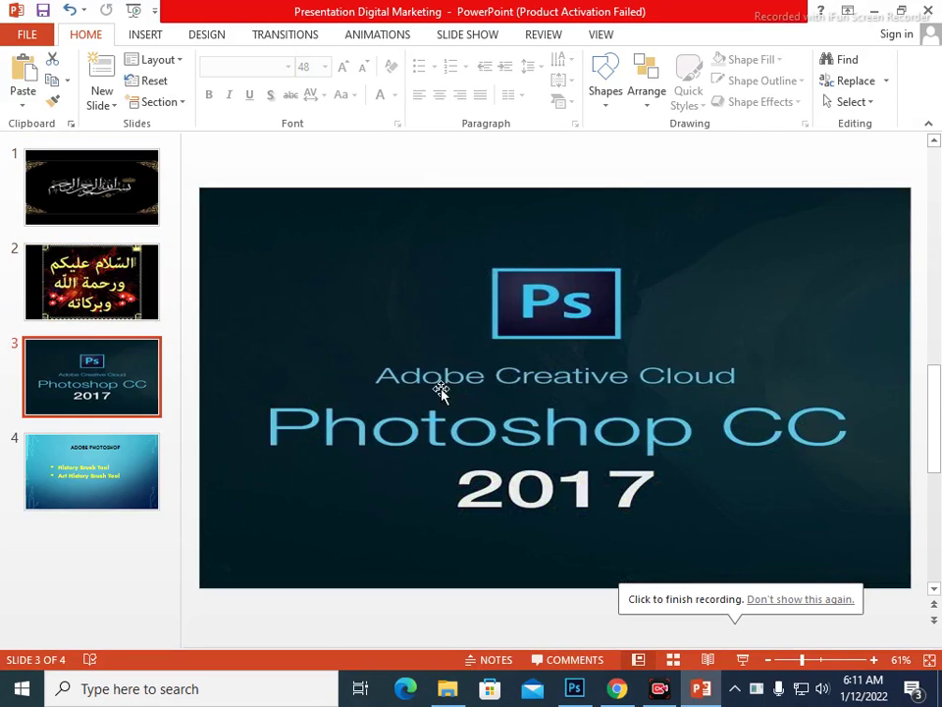
click(131, 475)
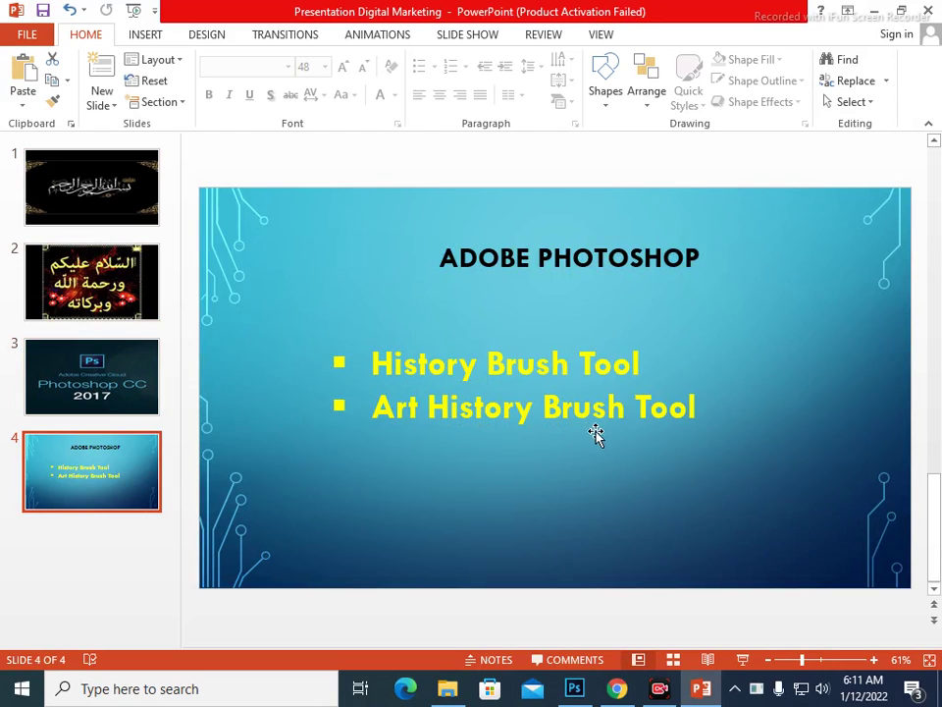
click(873, 10)
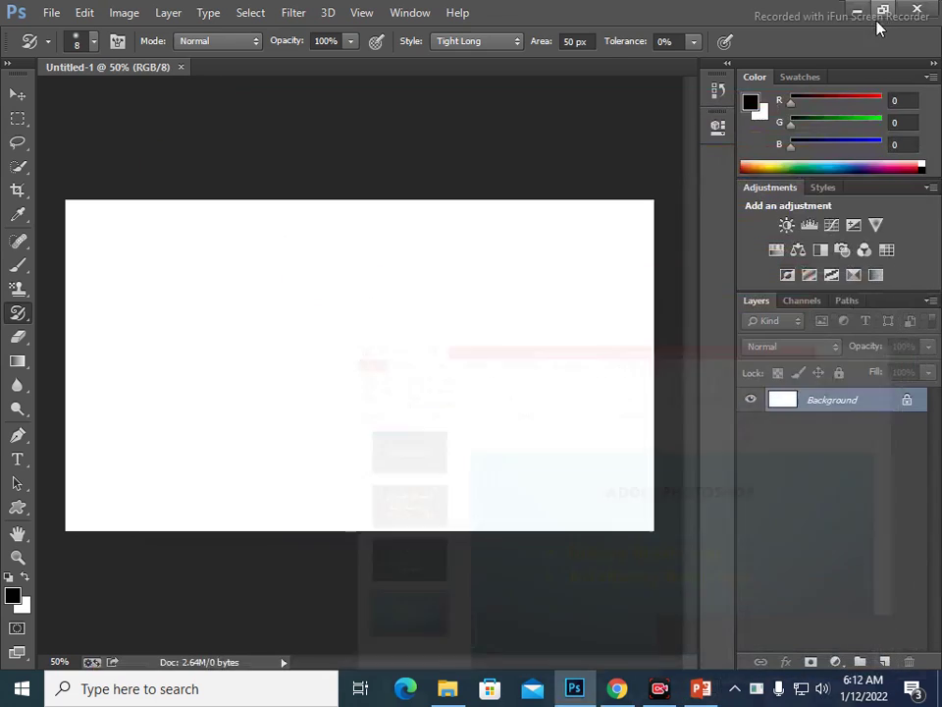
Choose History Brush Tool from the toolbox flyout, then bring up the Open dialog
right_click(25, 322)
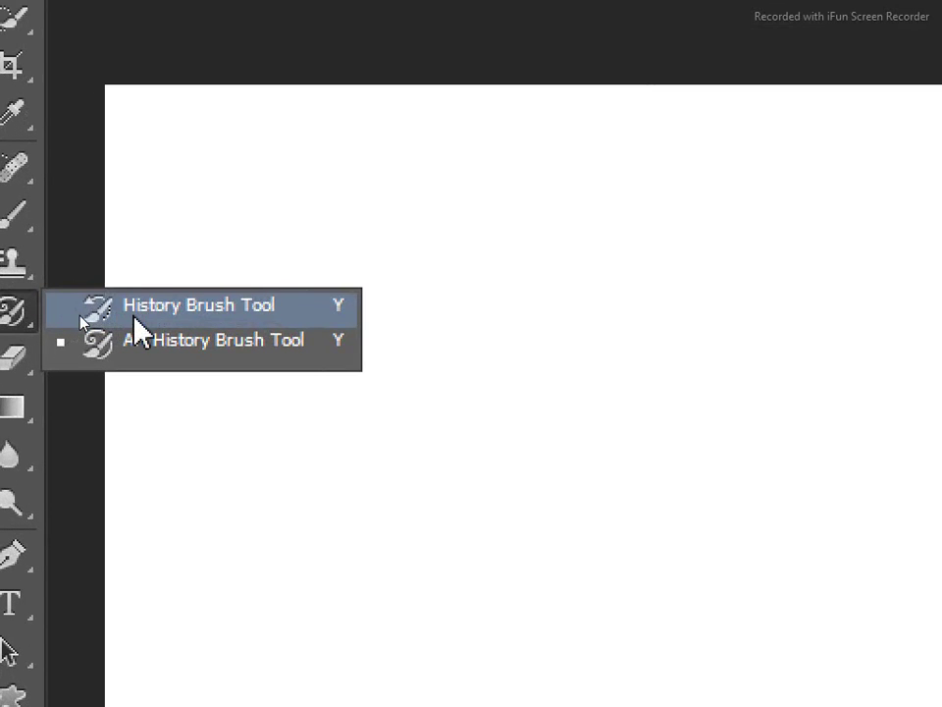
click(135, 313)
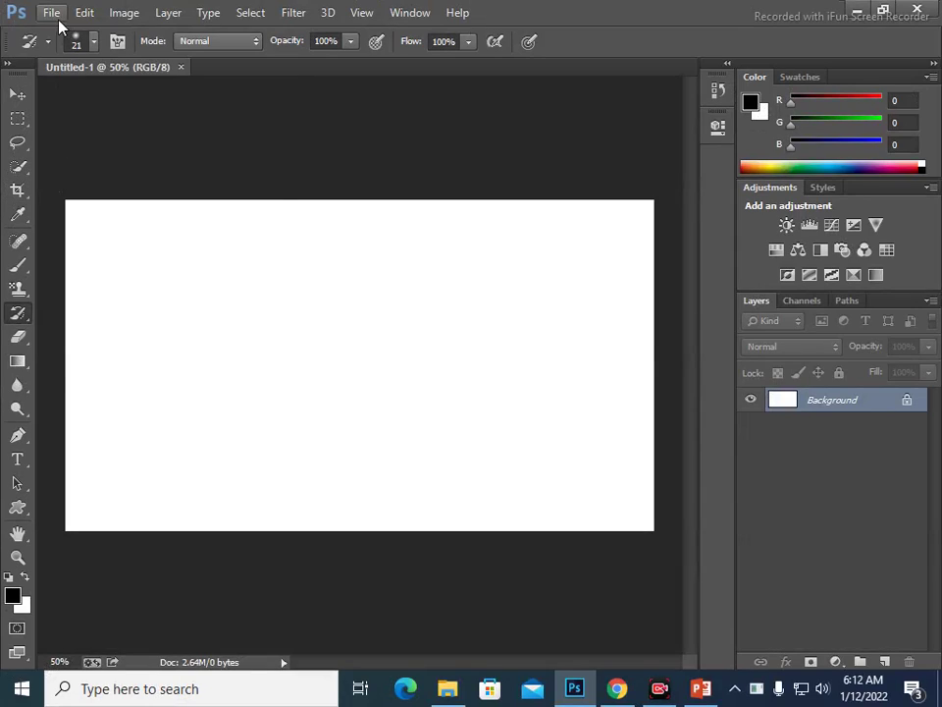
click(53, 13)
click(71, 50)
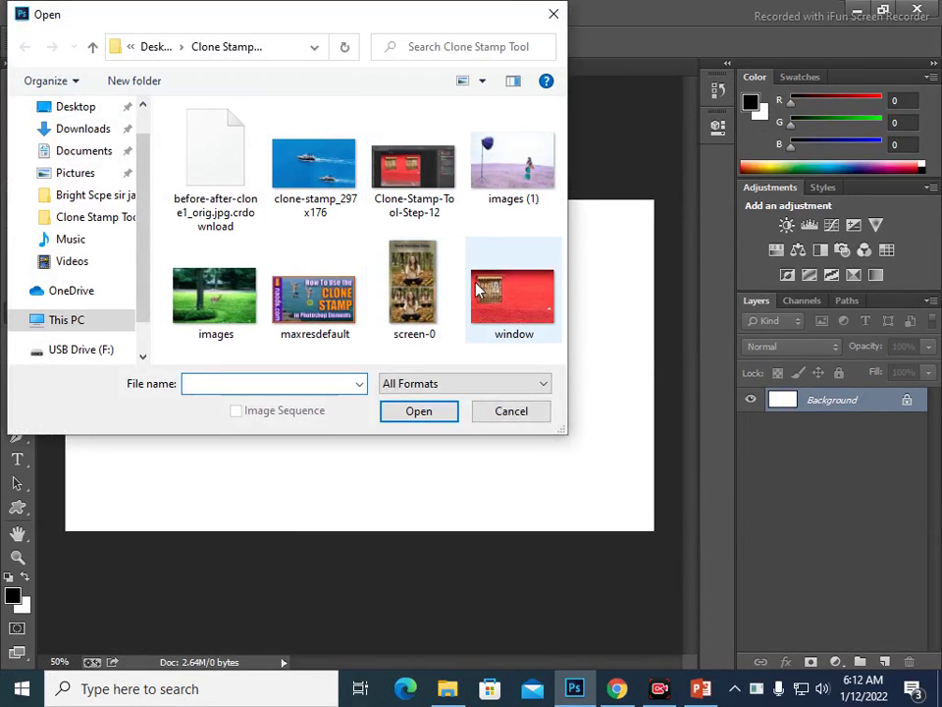
Open images.jpg, the photo of a deer on a lawn
click(222, 302)
click(444, 417)
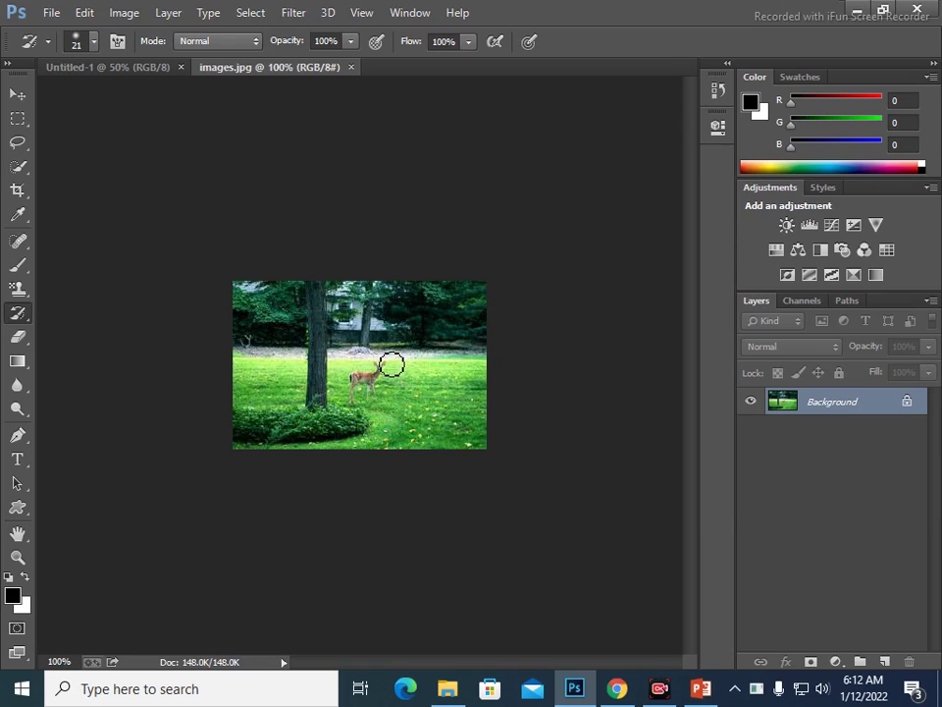
click(19, 241)
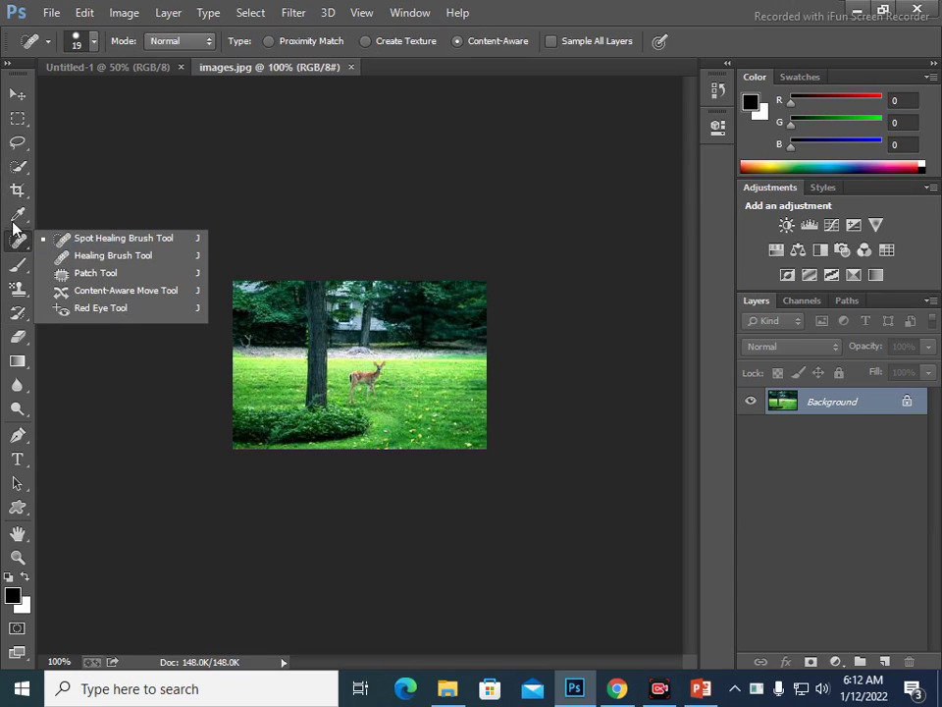
Switch to the Brush tool and paint black diagonal strokes across the deer photo
click(20, 265)
click(74, 263)
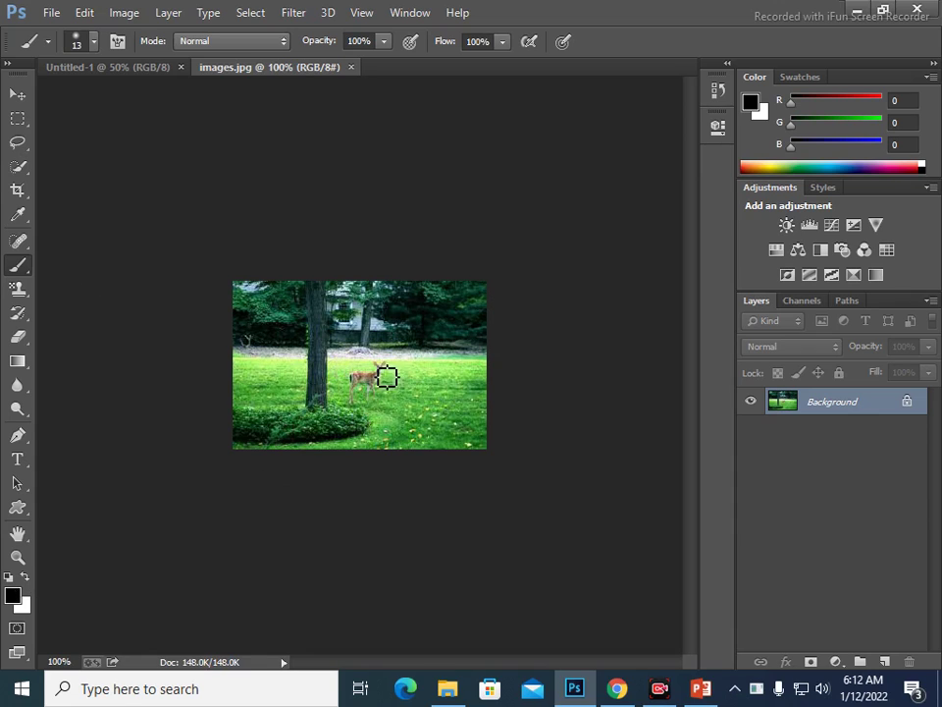
drag(424, 360, 380, 443)
drag(339, 346, 302, 446)
drag(292, 352, 258, 439)
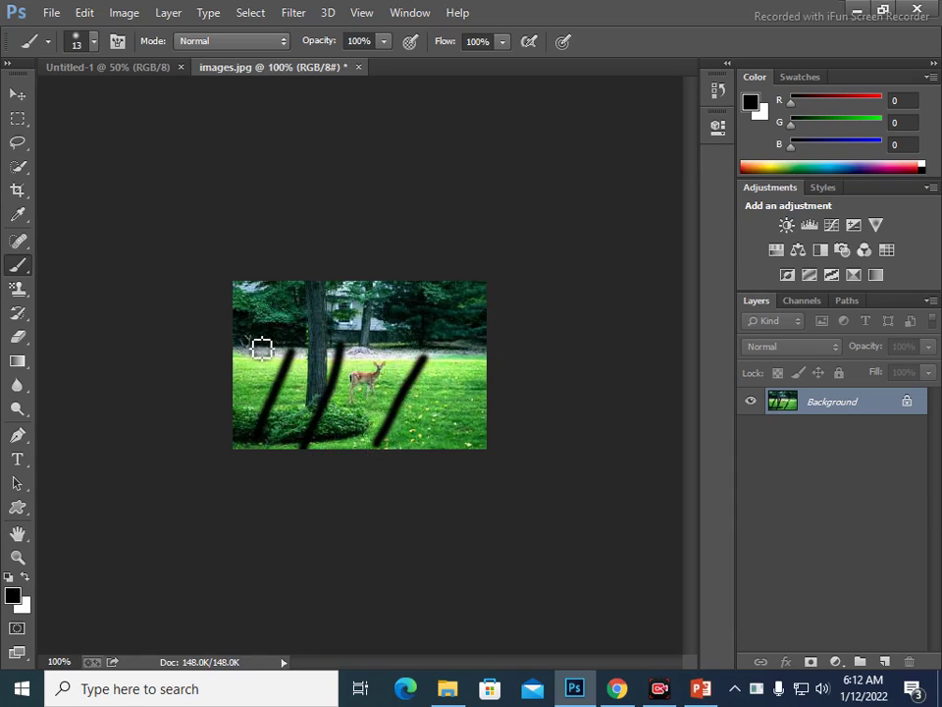
Add more black strokes at the left edge, middle and right, extending one to the bottom
drag(254, 338, 229, 391)
drag(462, 365, 460, 446)
drag(398, 351, 378, 442)
drag(366, 349, 346, 447)
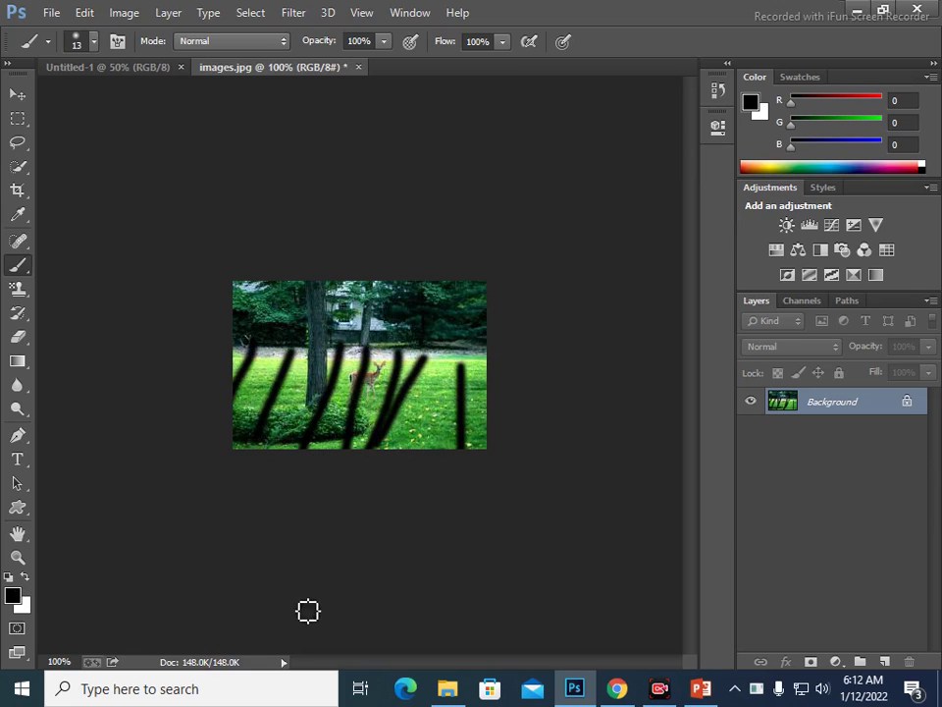
drag(412, 381, 388, 434)
Undo the earlier black brush strokes with Ctrl+Z and Ctrl+Alt+Z
key(ctrl+z)
key(ctrl+z)
key(ctrl+z)
key(ctrl+z)
key(ctrl+z)
key(ctrl+z)
key(ctrl+alt+z)
key(ctrl+alt+z)
key(ctrl+alt+z)
key(ctrl+alt+z)
key(ctrl+alt+z)
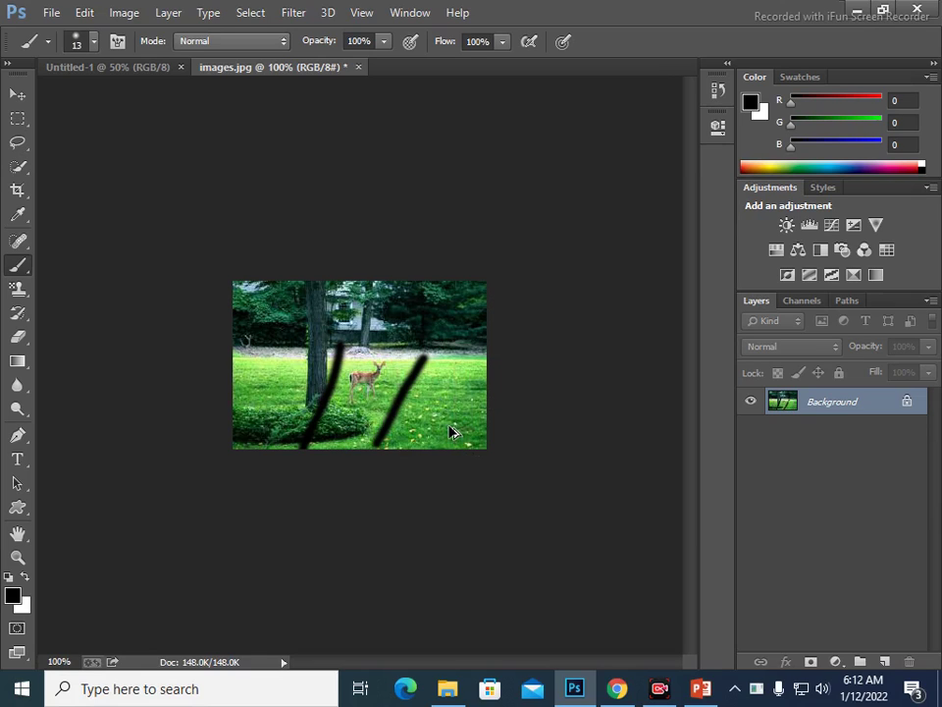
key(ctrl+alt+z)
key(ctrl+alt+z)
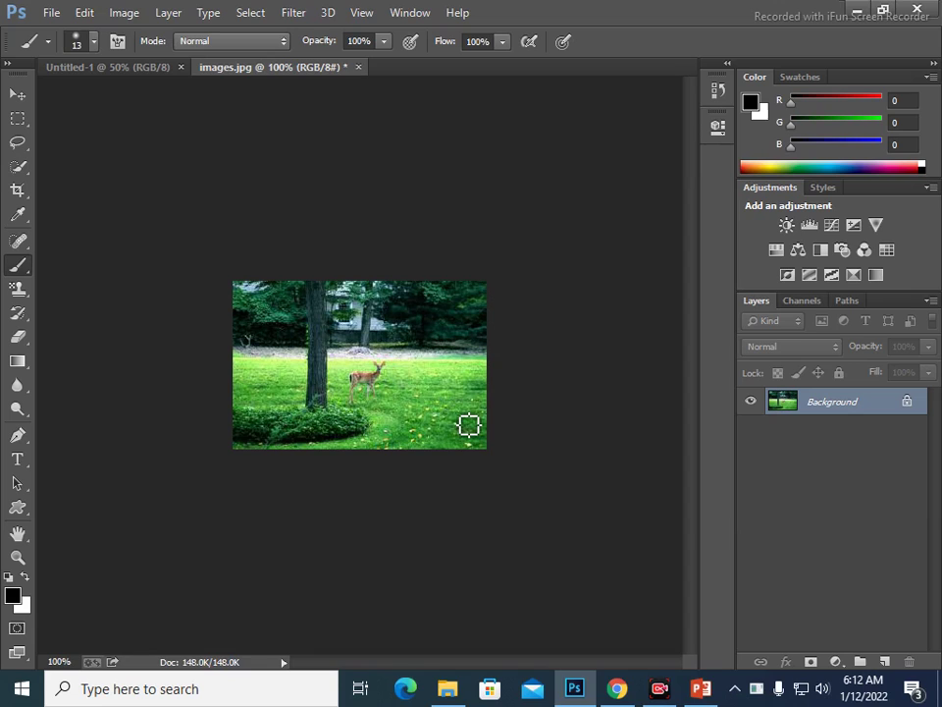
Paint six new black diagonal stripes across the deer photo from left to right edge
drag(276, 337, 242, 462)
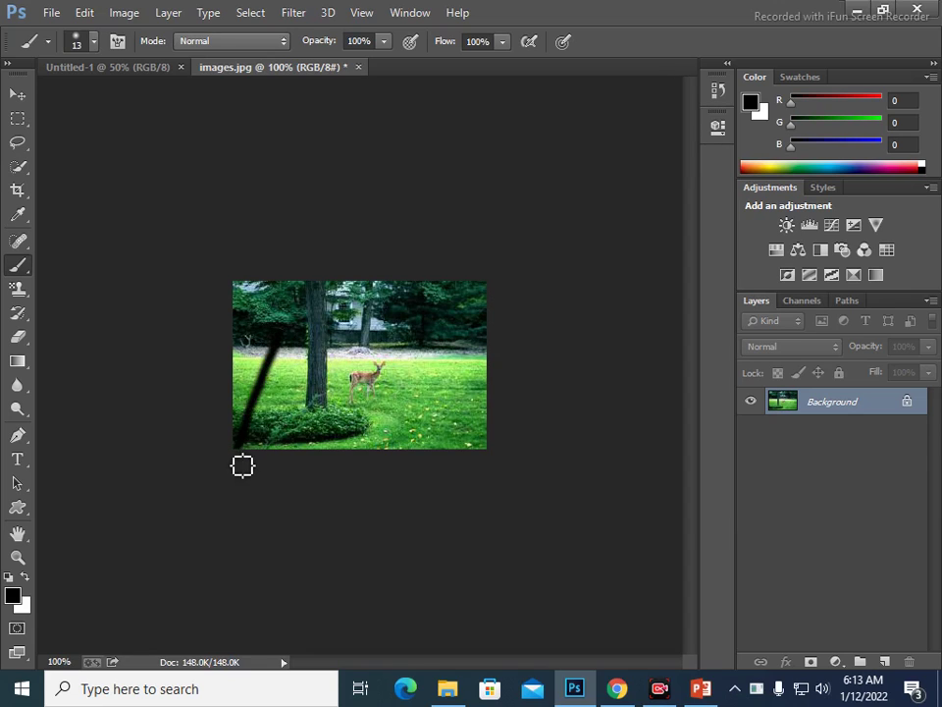
drag(353, 343, 284, 449)
drag(419, 346, 370, 446)
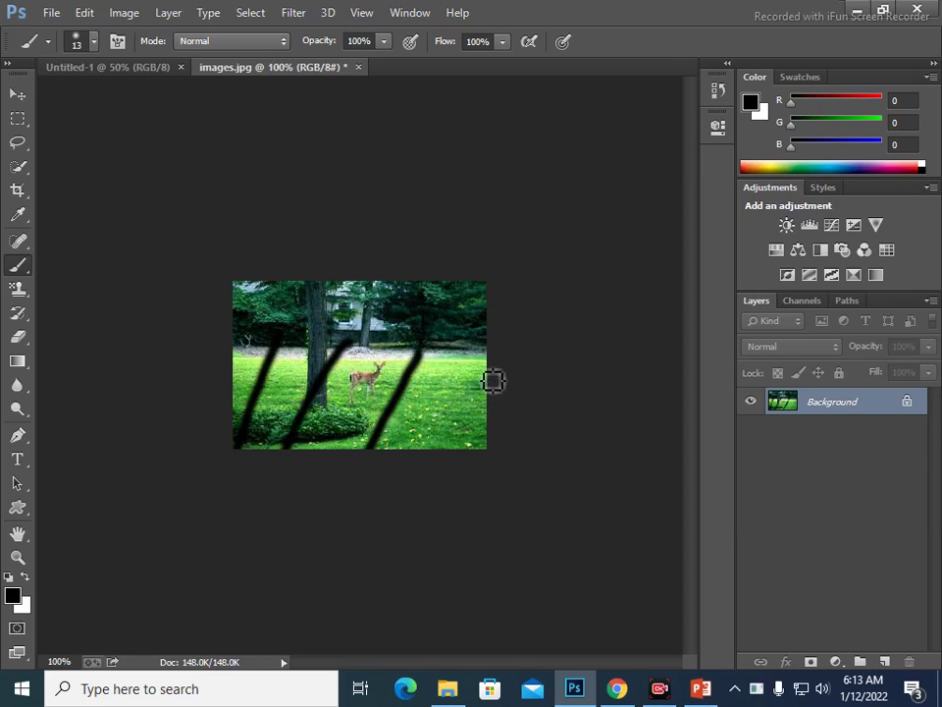
drag(481, 349, 441, 447)
drag(398, 332, 328, 444)
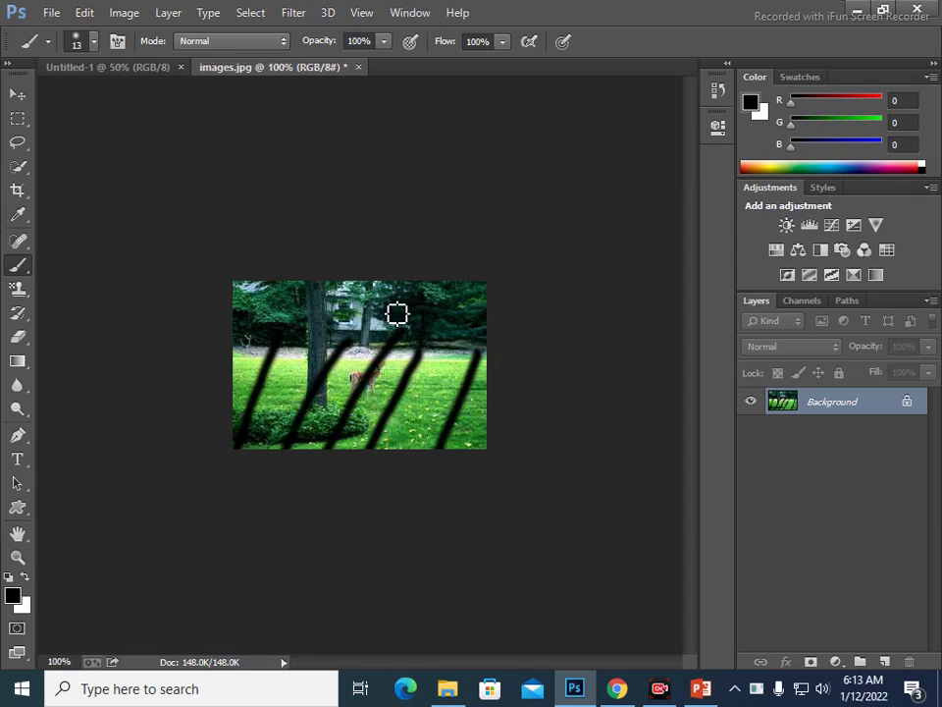
drag(332, 340, 295, 398)
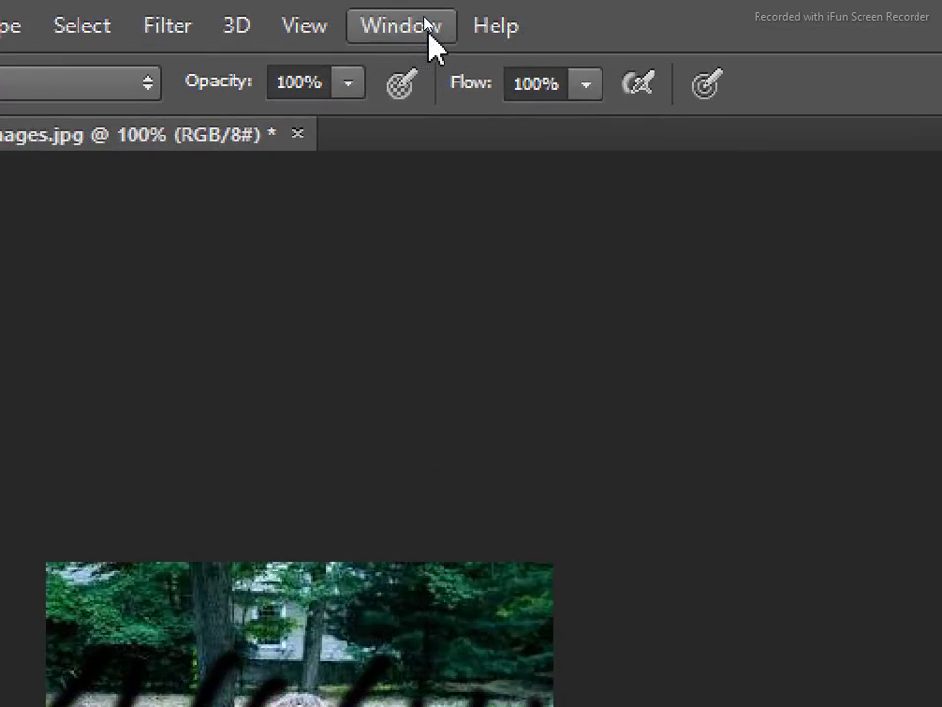
Show the History panel and enlarge it to list every brush stroke state
click(412, 14)
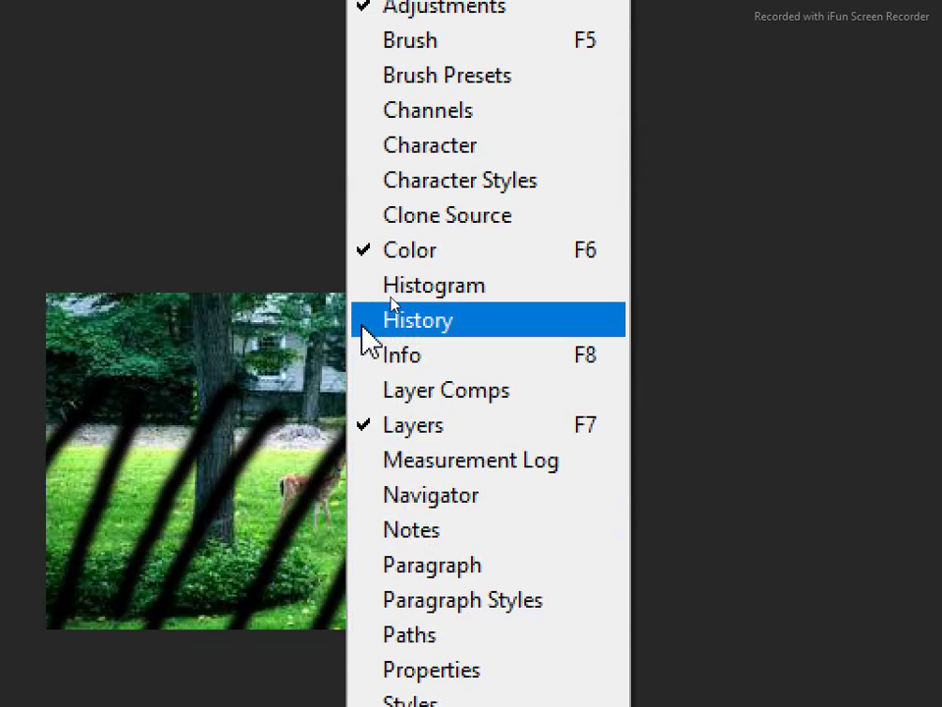
click(373, 321)
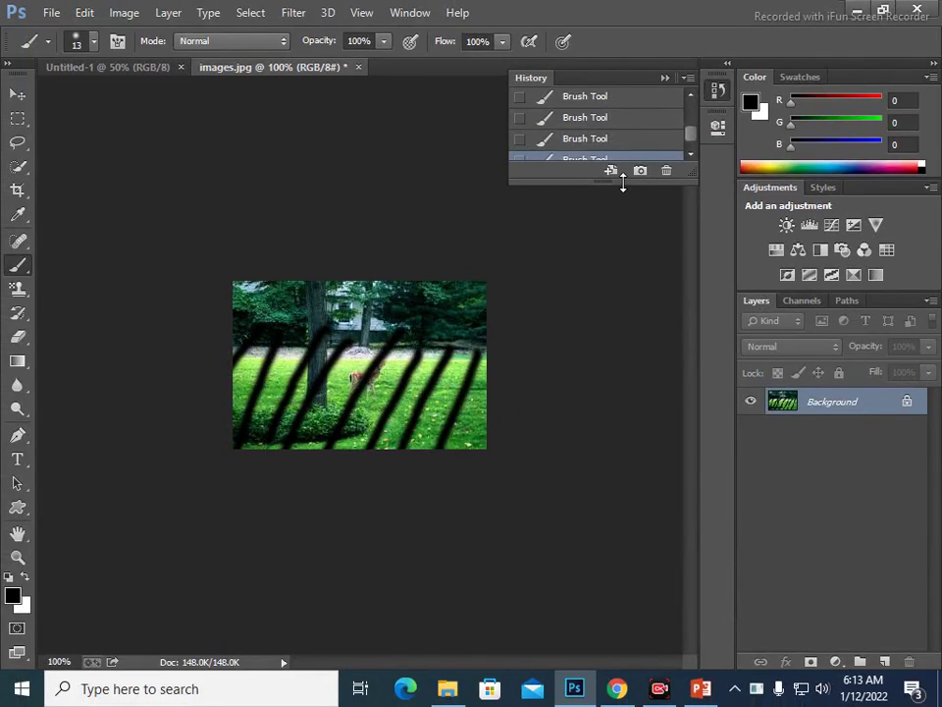
drag(622, 182, 595, 416)
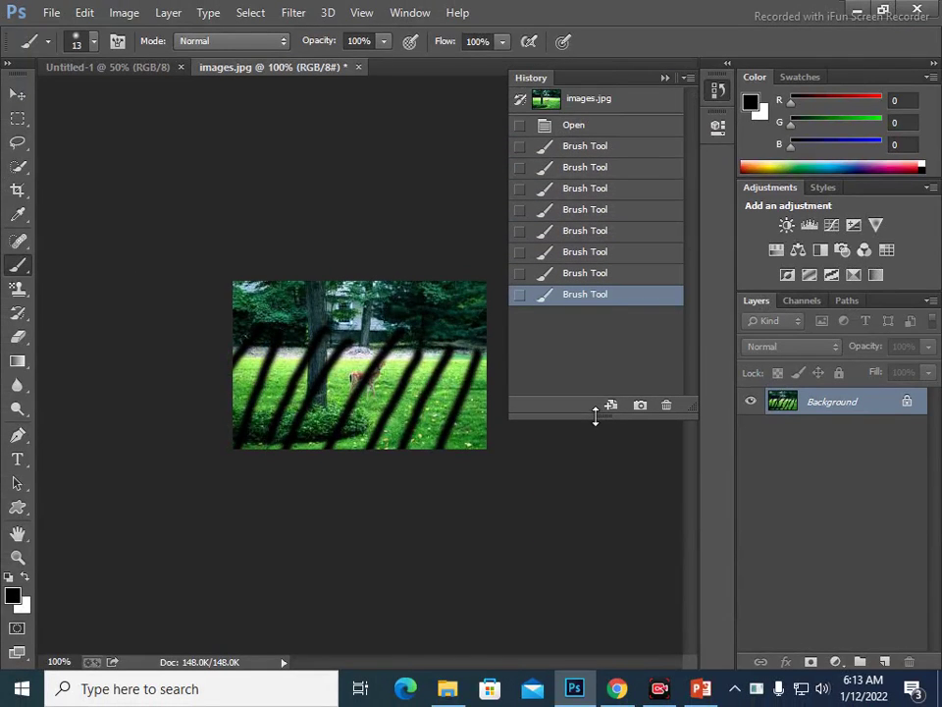
Step forward and back through the Brush Tool states, ending at the first stroke
click(585, 148)
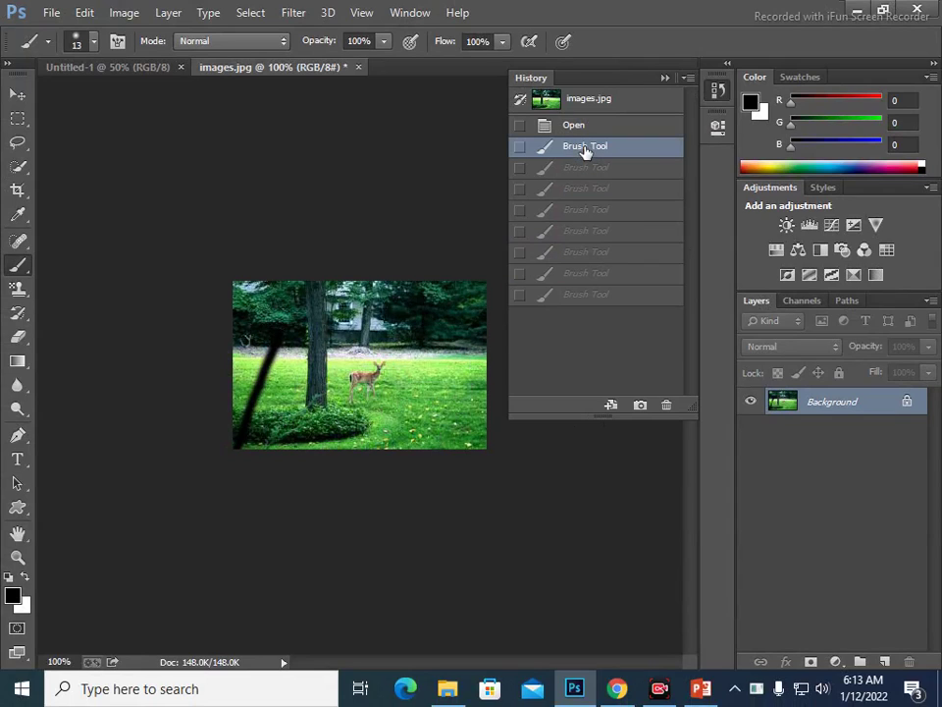
click(583, 171)
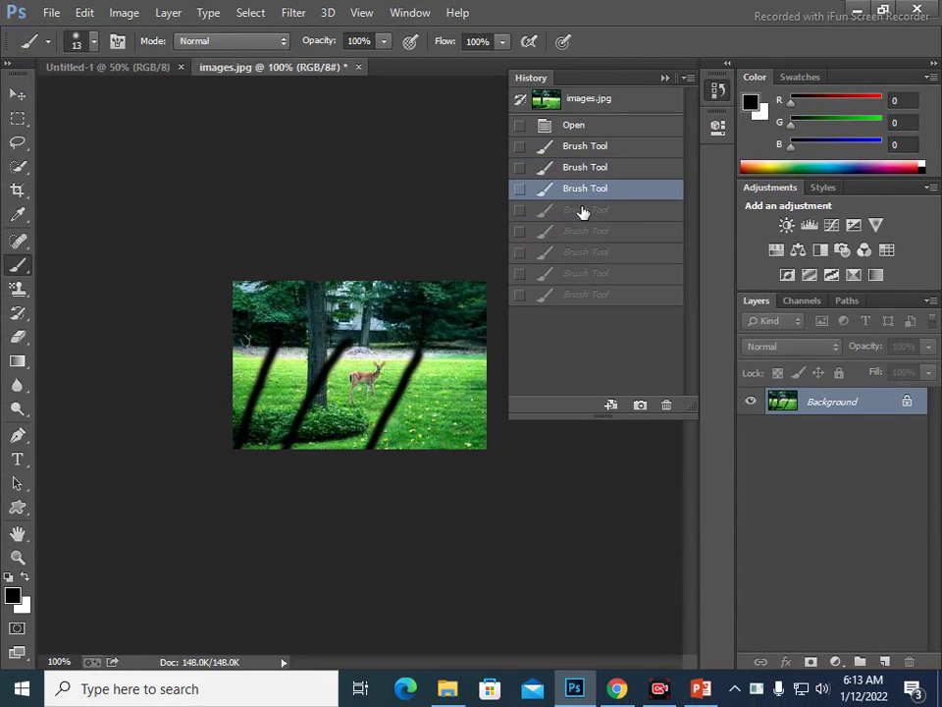
click(583, 210)
click(583, 232)
click(591, 274)
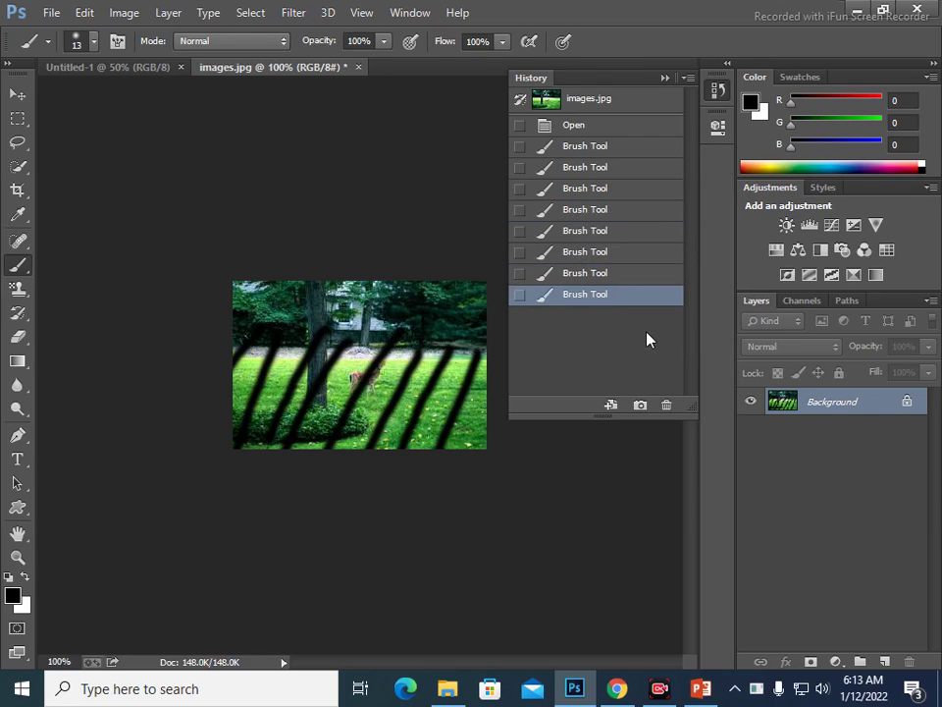
click(592, 273)
click(593, 231)
click(592, 209)
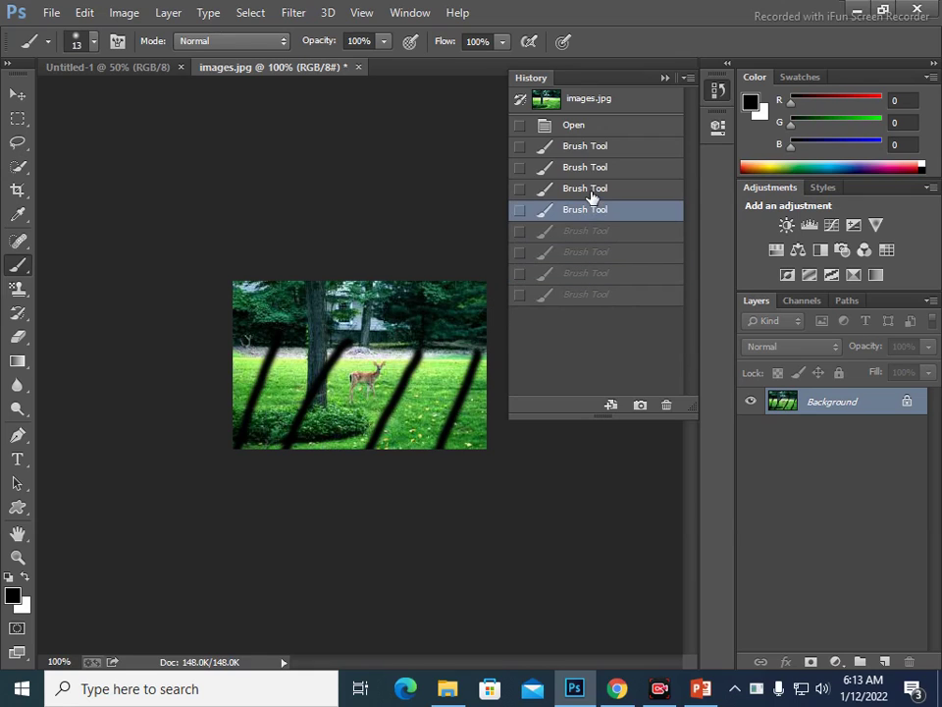
click(592, 167)
click(592, 148)
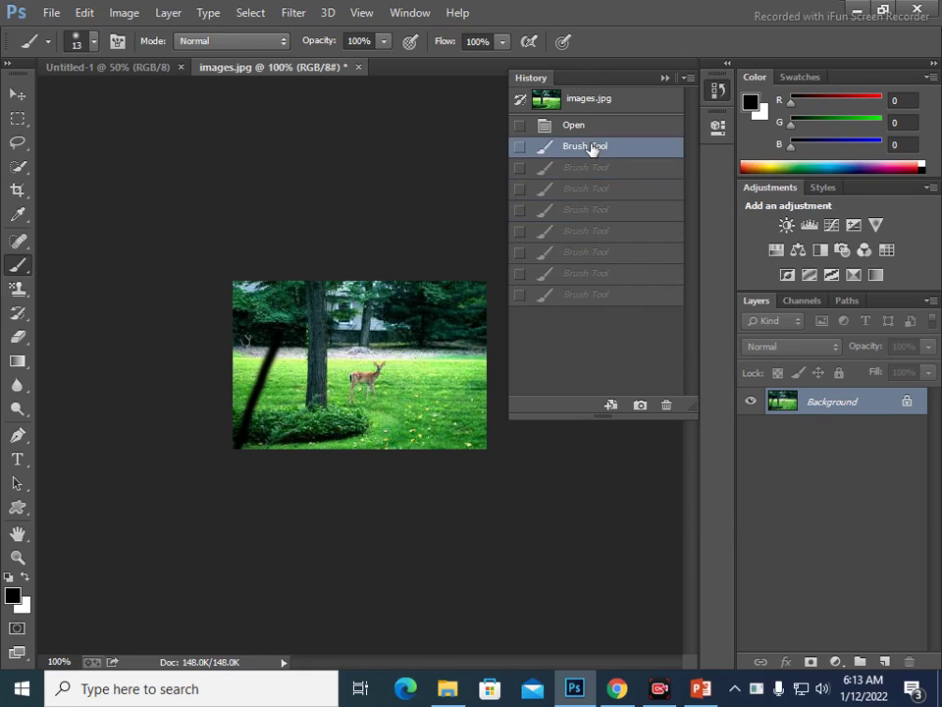
Restore every brush stroke state in turn, then collapse the History panel
click(549, 168)
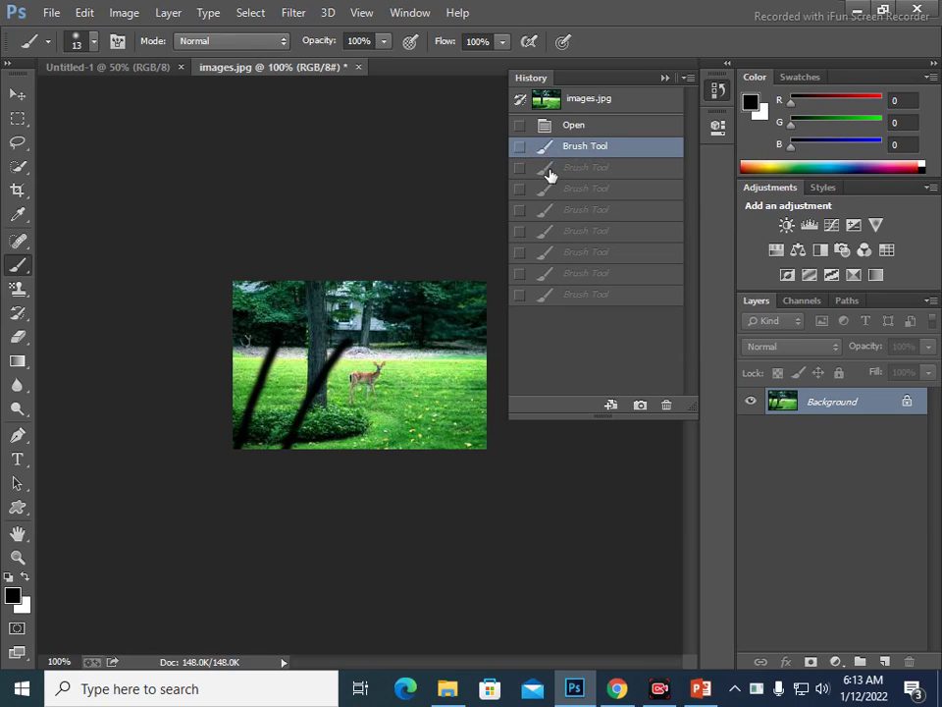
click(564, 189)
click(566, 210)
click(572, 232)
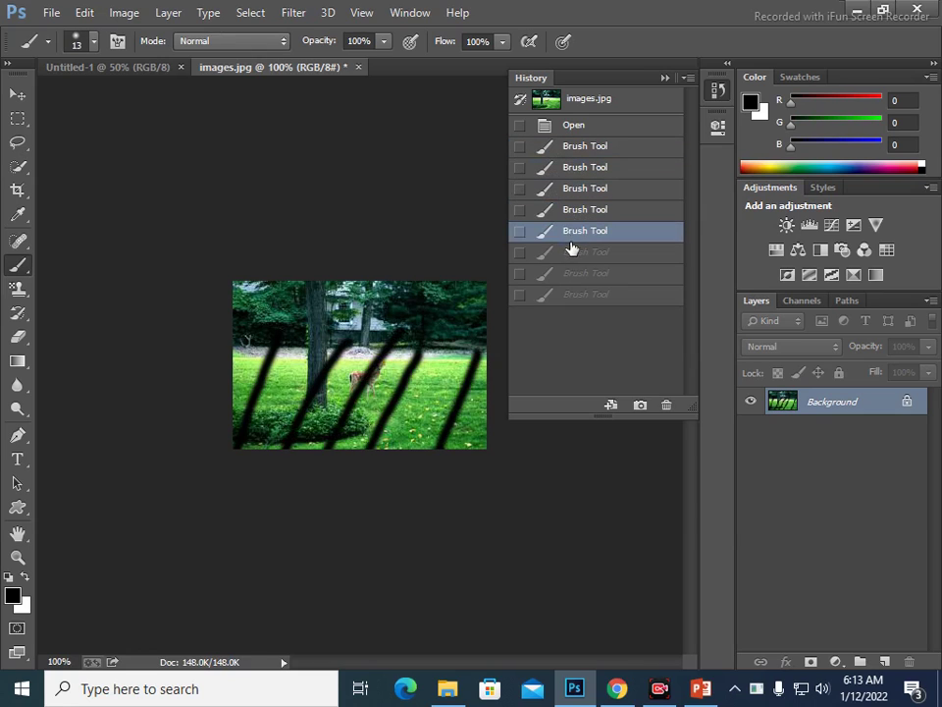
click(572, 254)
click(572, 274)
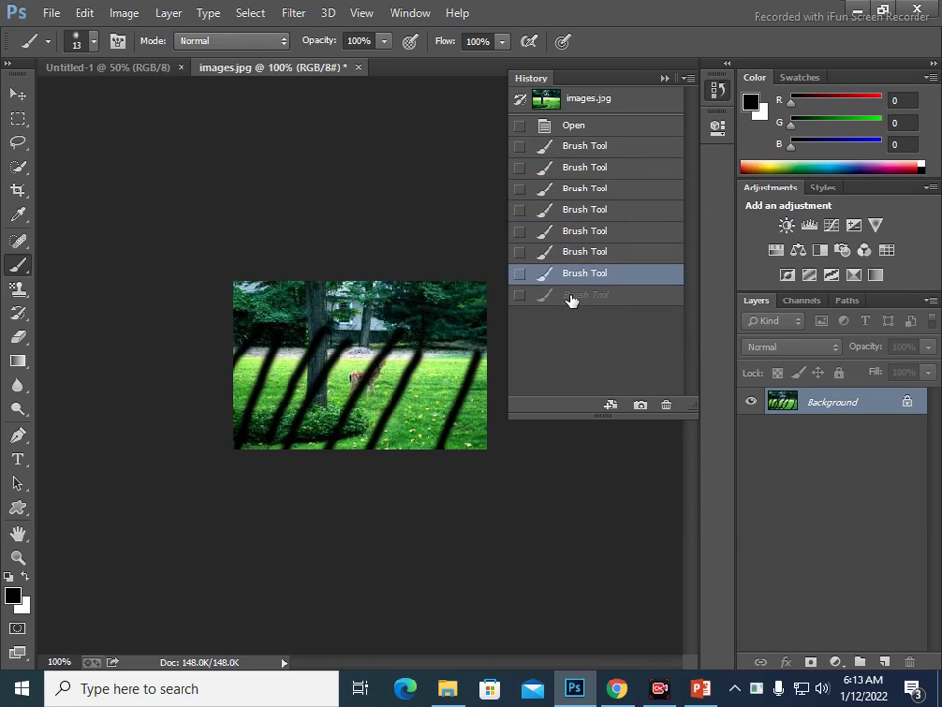
click(663, 79)
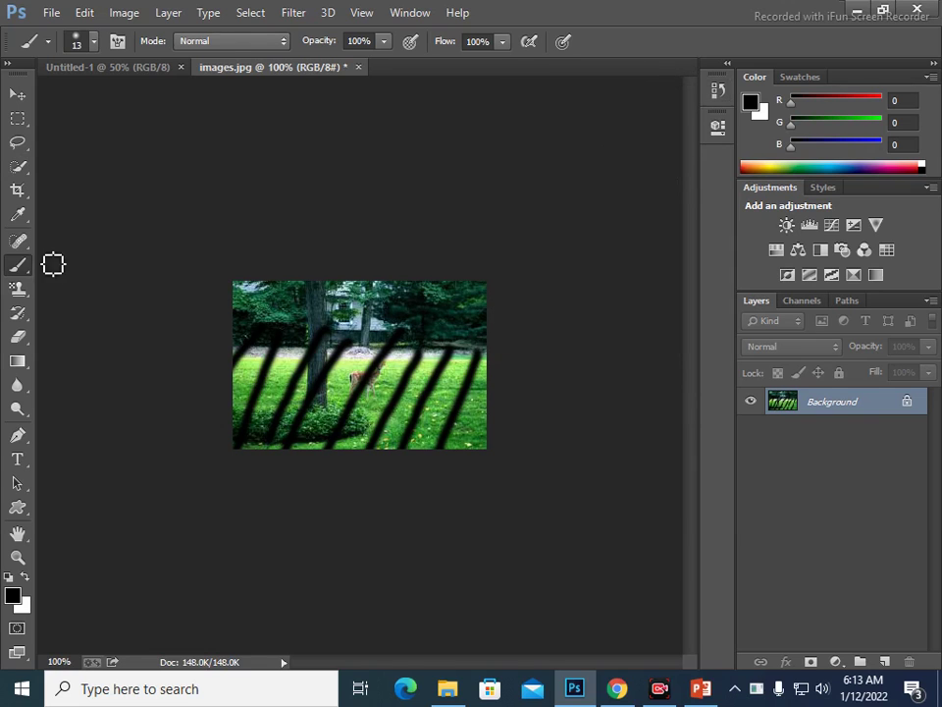
Paint over the black stripes with the History Brush to bring back the original deer photo
click(20, 313)
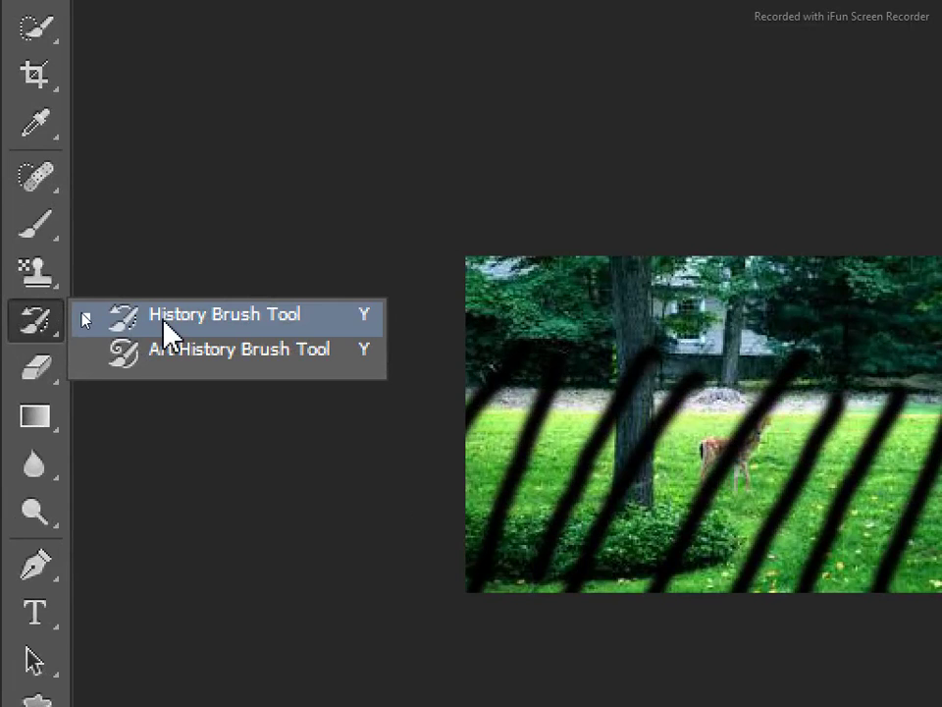
click(214, 319)
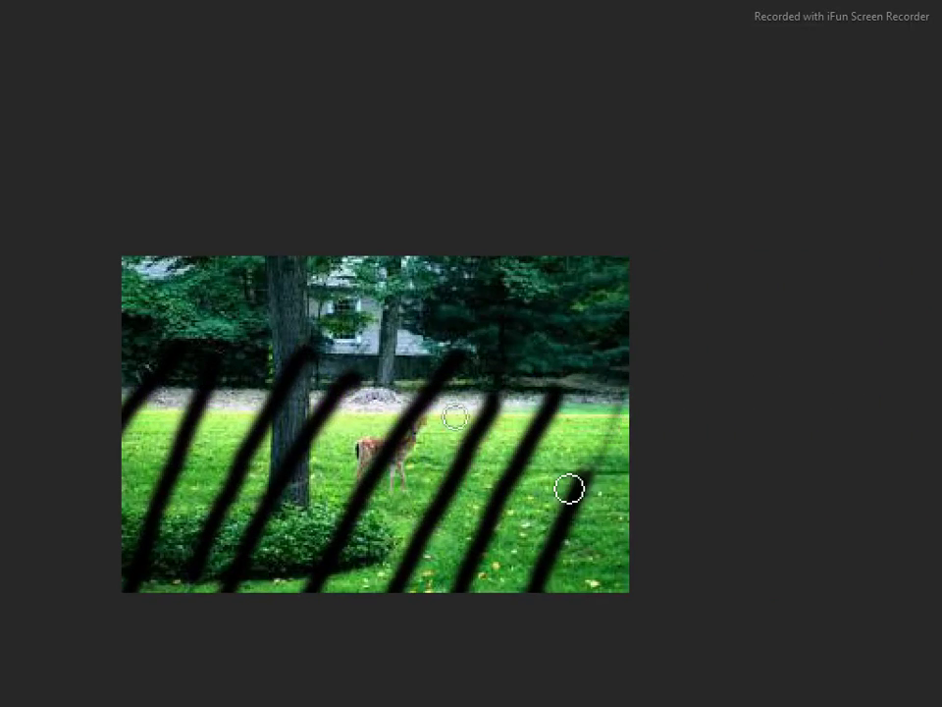
mouse_move(569, 488)
mouse_down()
mouse_move(536, 357)
mouse_move(444, 598)
mouse_move(368, 553)
mouse_move(381, 561)
mouse_move(441, 492)
mouse_move(499, 286)
mouse_move(320, 507)
mouse_move(187, 540)
mouse_move(296, 364)
mouse_move(399, 330)
mouse_move(385, 276)
mouse_move(334, 320)
mouse_move(173, 335)
mouse_up()
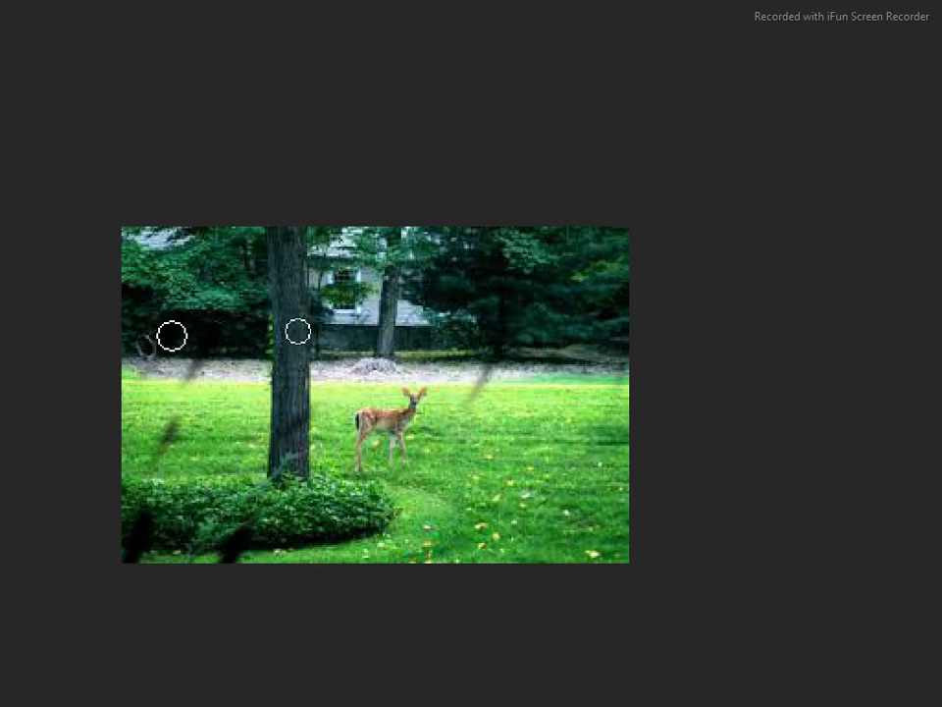
mouse_move(183, 483)
mouse_down()
mouse_move(206, 556)
mouse_move(265, 562)
mouse_up()
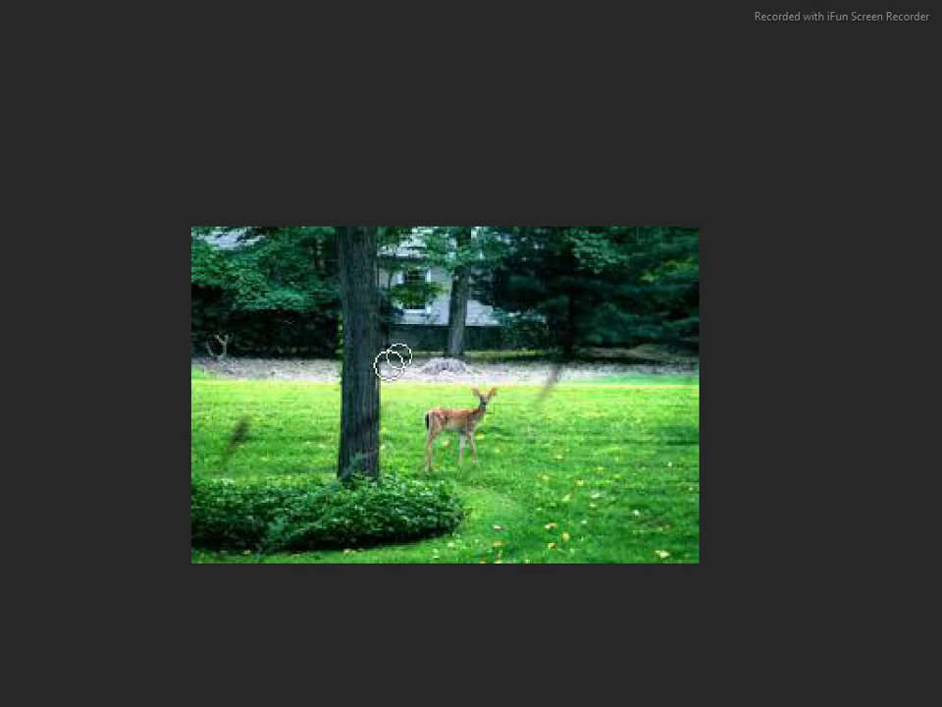
key(v)
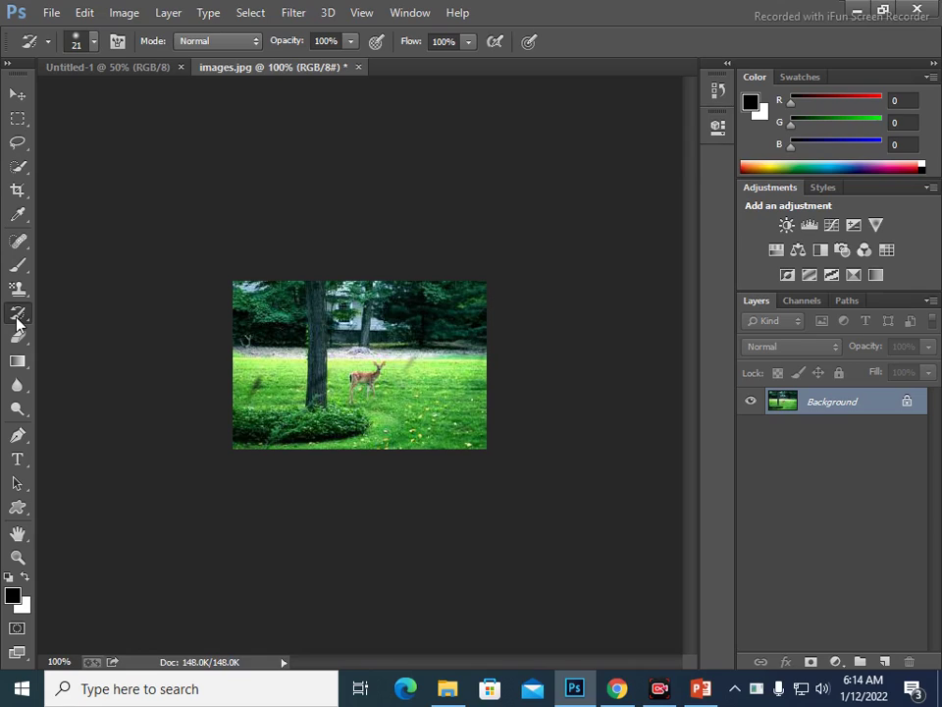
Switch from the History Brush back to the ordinary Brush tool
right_click(16, 323)
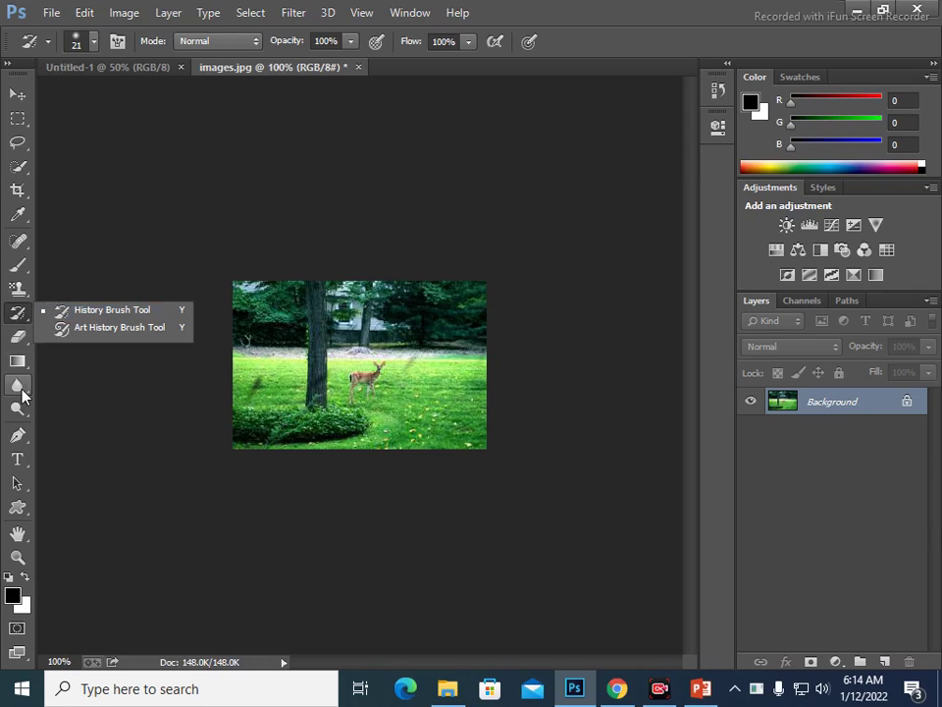
click(9, 246)
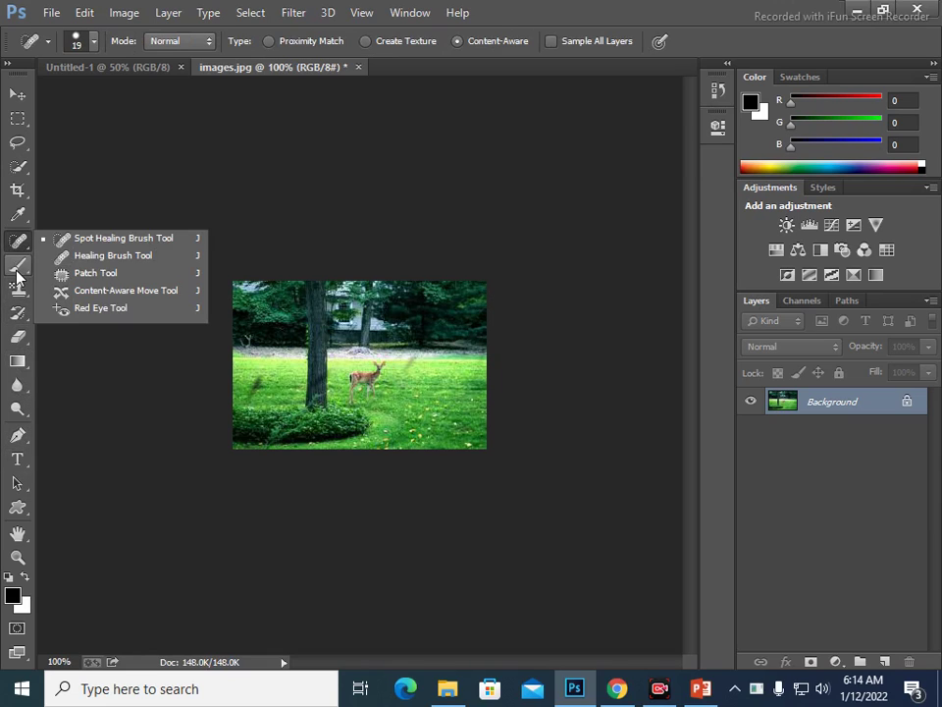
click(18, 267)
click(59, 263)
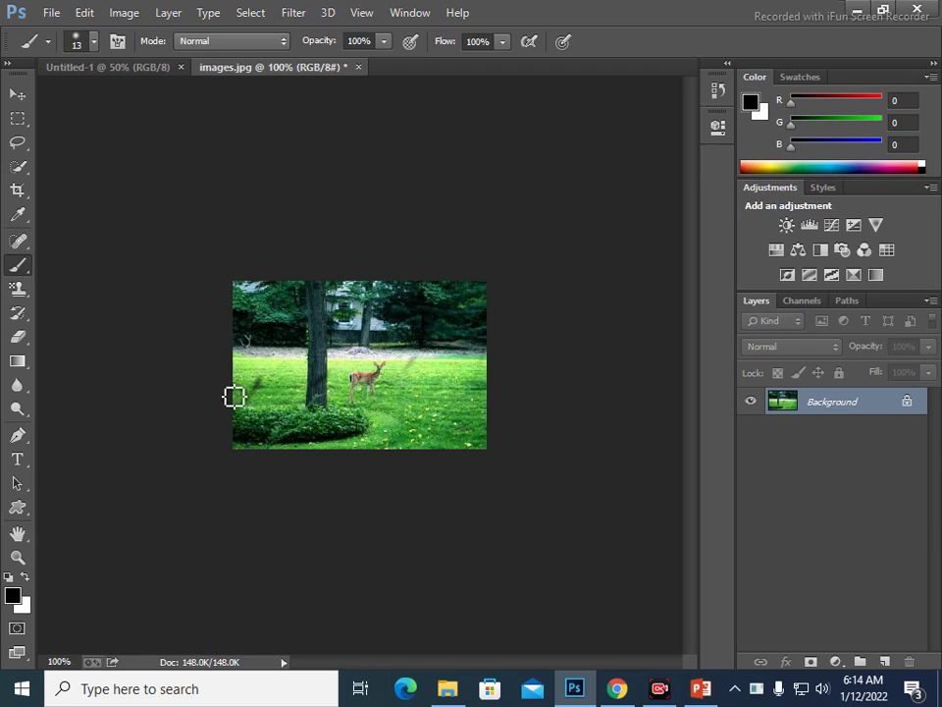
Paint three black strokes: left of the tree, lower right, and rising toward upper right
drag(285, 361, 224, 450)
drag(439, 394, 385, 479)
drag(465, 353, 383, 412)
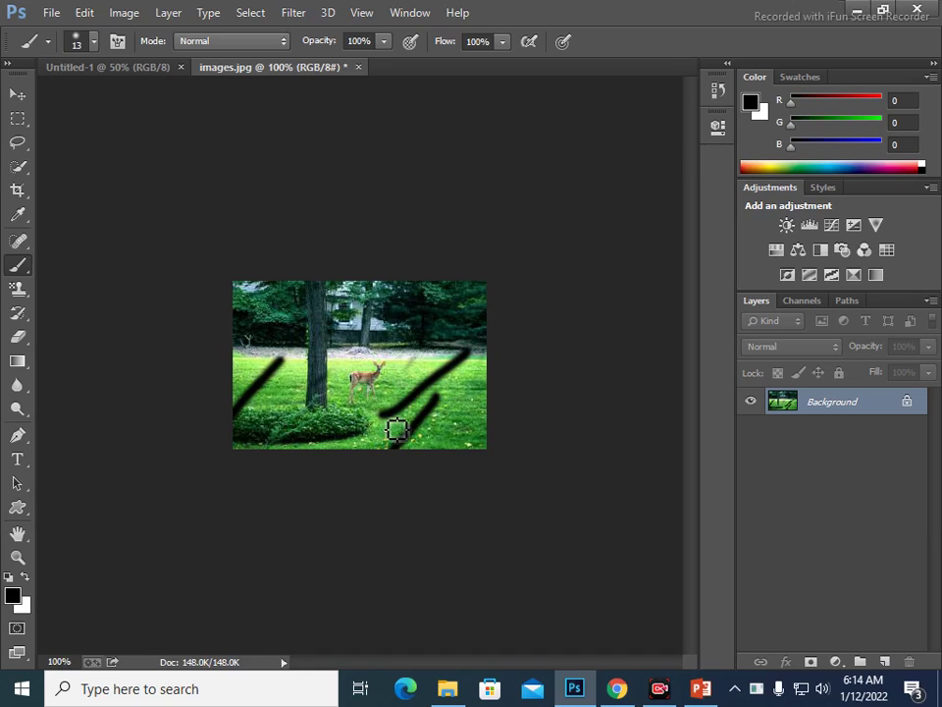
click(412, 12)
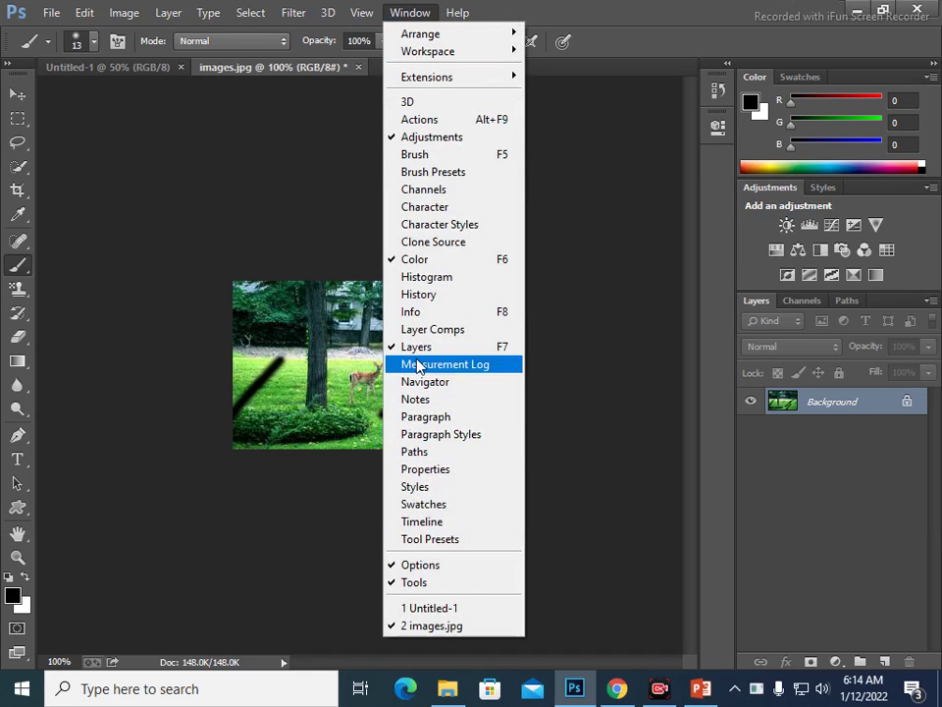
Open the History panel and create Snapshot 1 of the stroked image
click(418, 294)
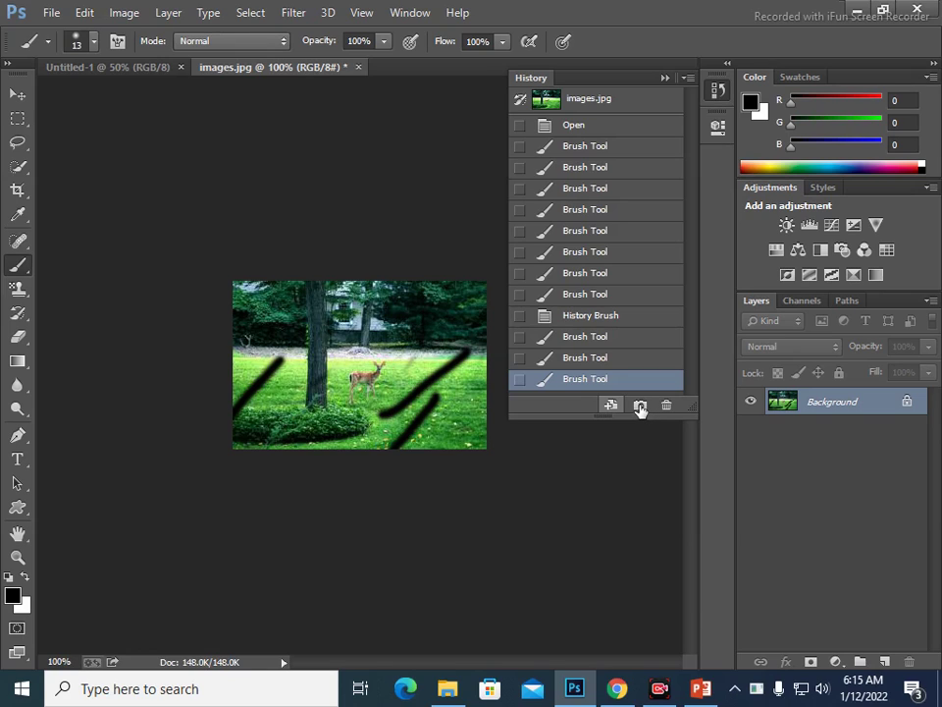
click(640, 407)
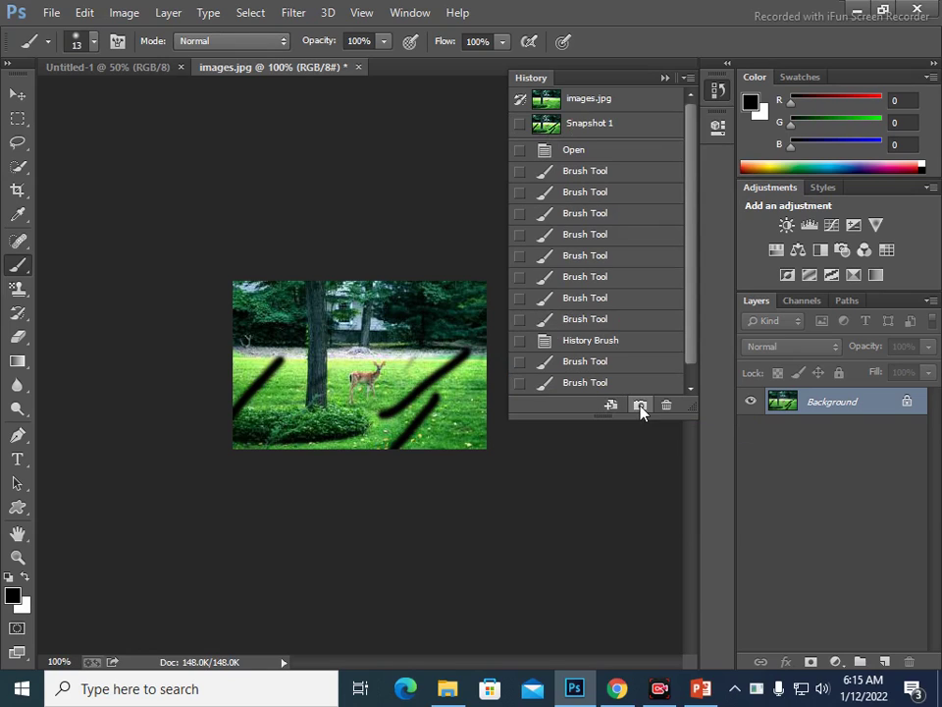
click(586, 124)
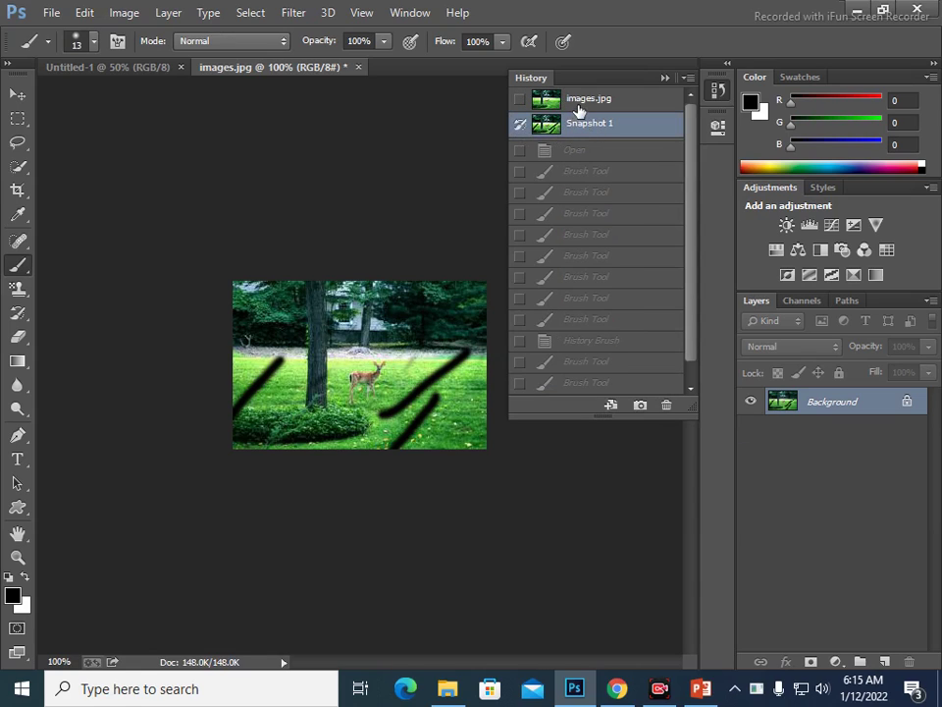
Compare the original images.jpg state with Snapshot 1, then close History and the document
click(579, 104)
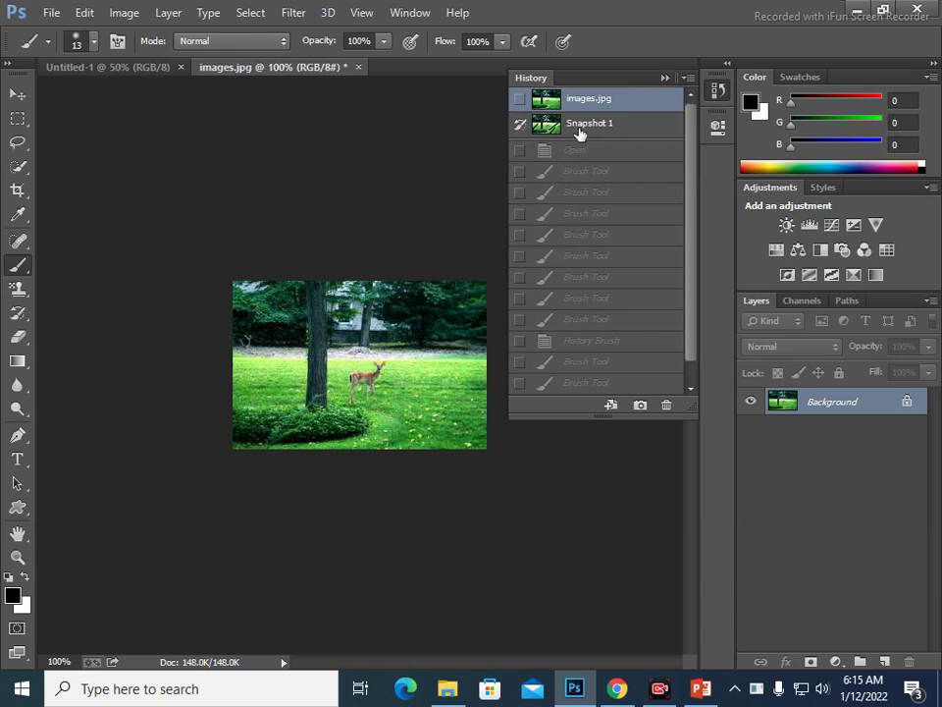
click(581, 126)
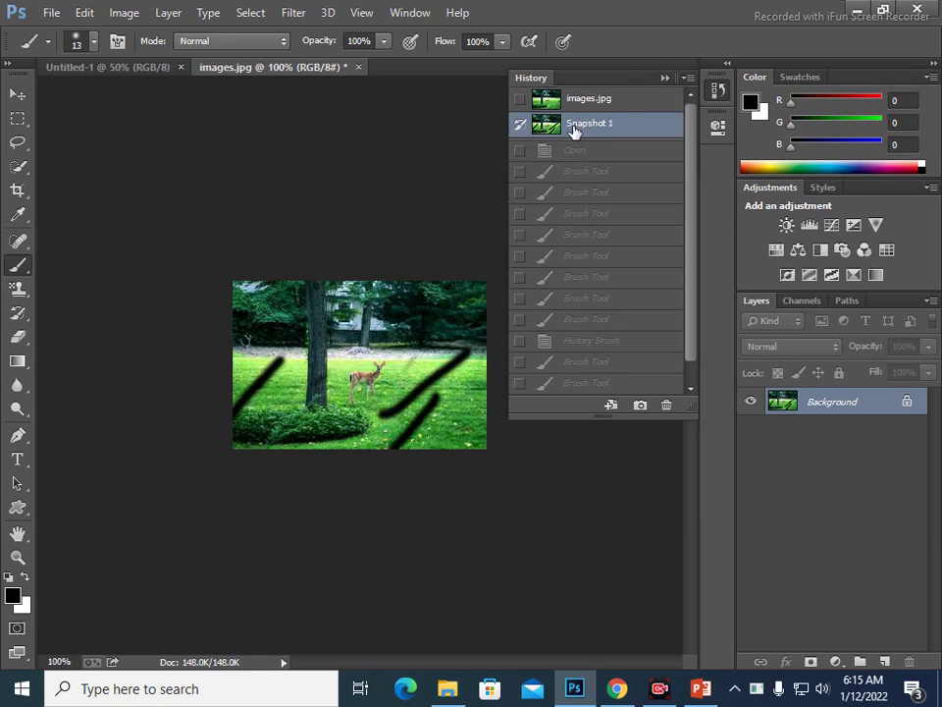
click(660, 78)
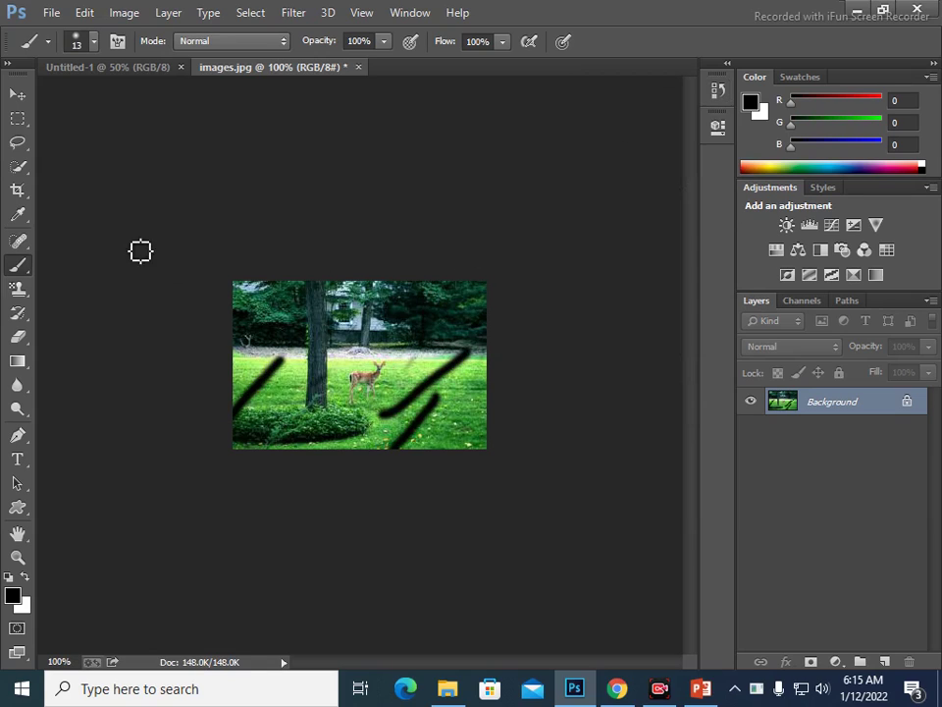
click(358, 66)
Close the deer photo without saving and bring up the Open dialog
click(359, 246)
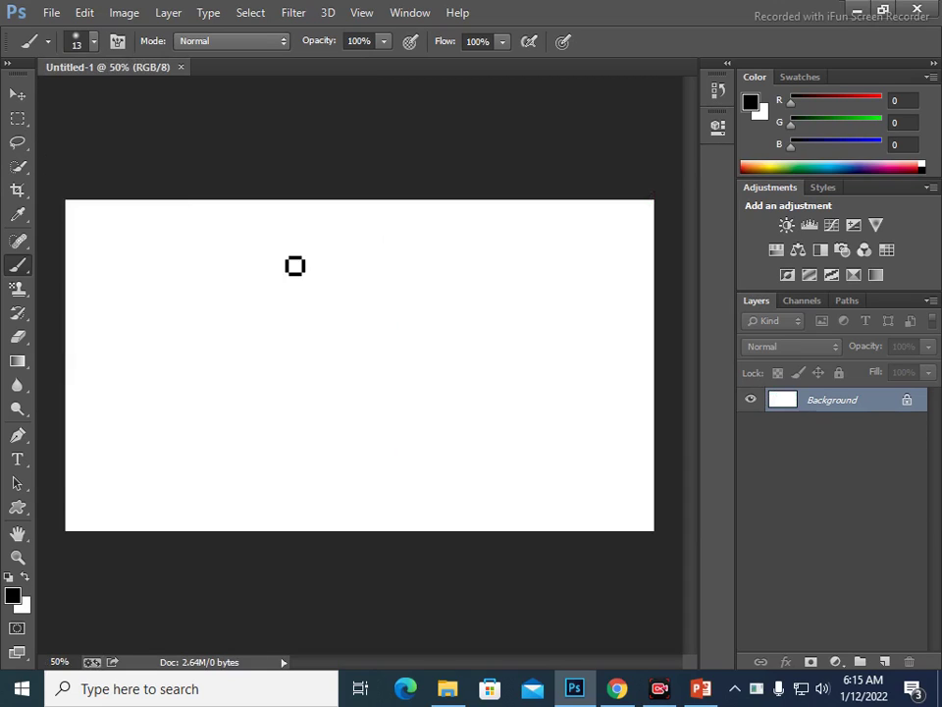
click(61, 13)
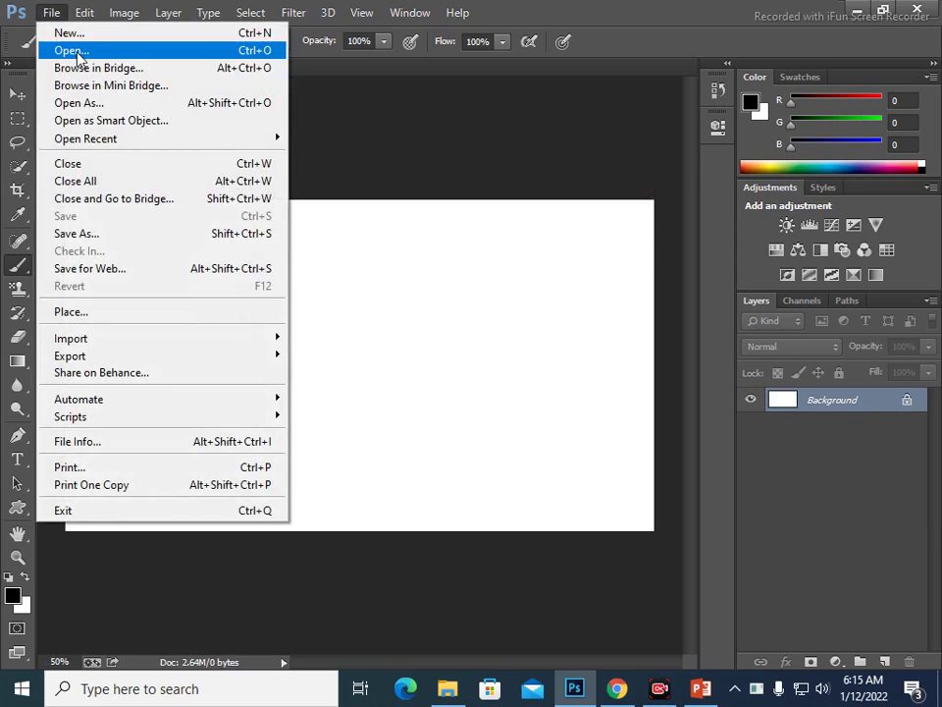
click(63, 50)
Browse to the Desktop and open 555.jpg, the bridal portrait
drag(141, 273, 120, 364)
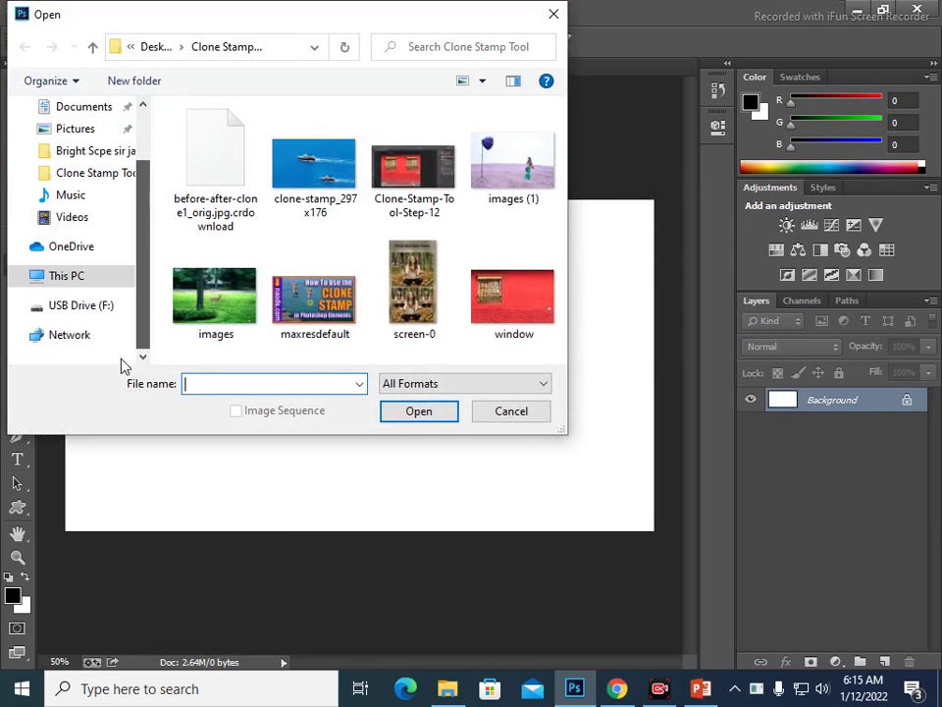
drag(140, 251, 138, 159)
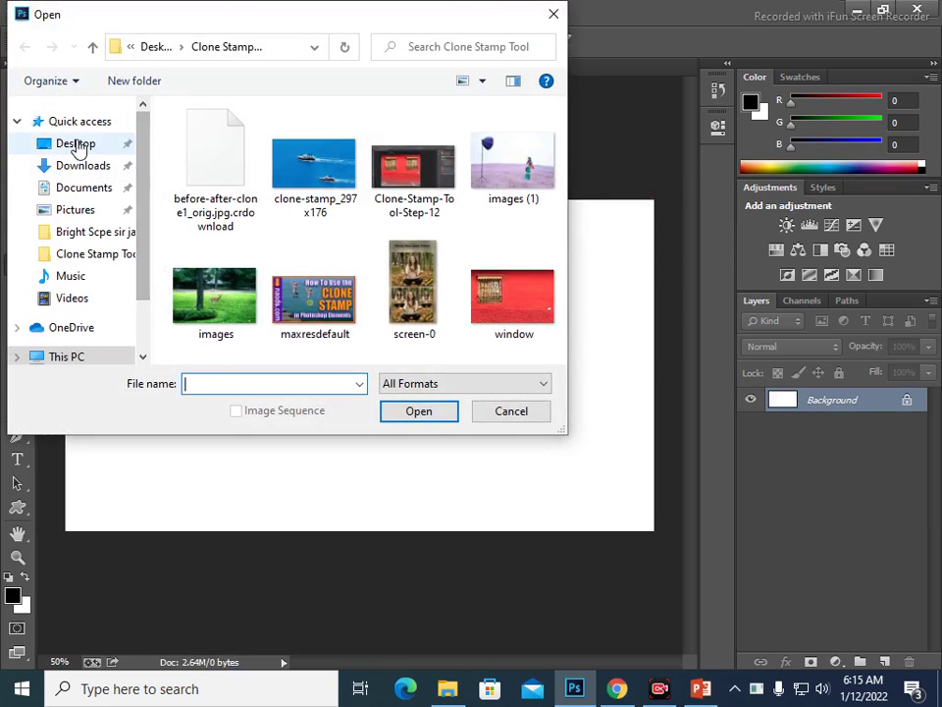
click(76, 145)
click(317, 188)
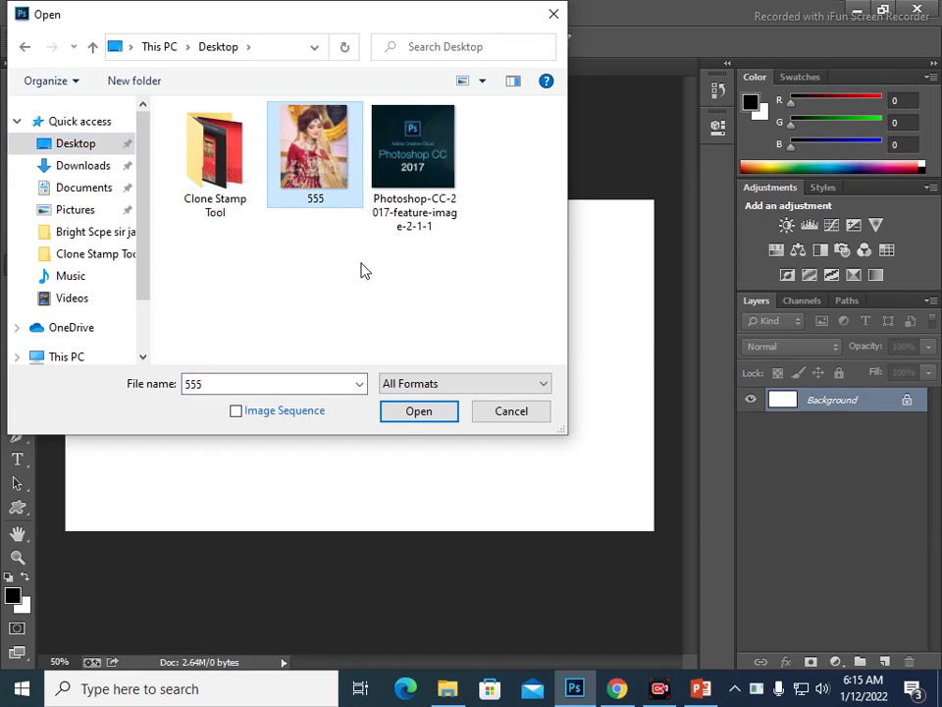
click(406, 414)
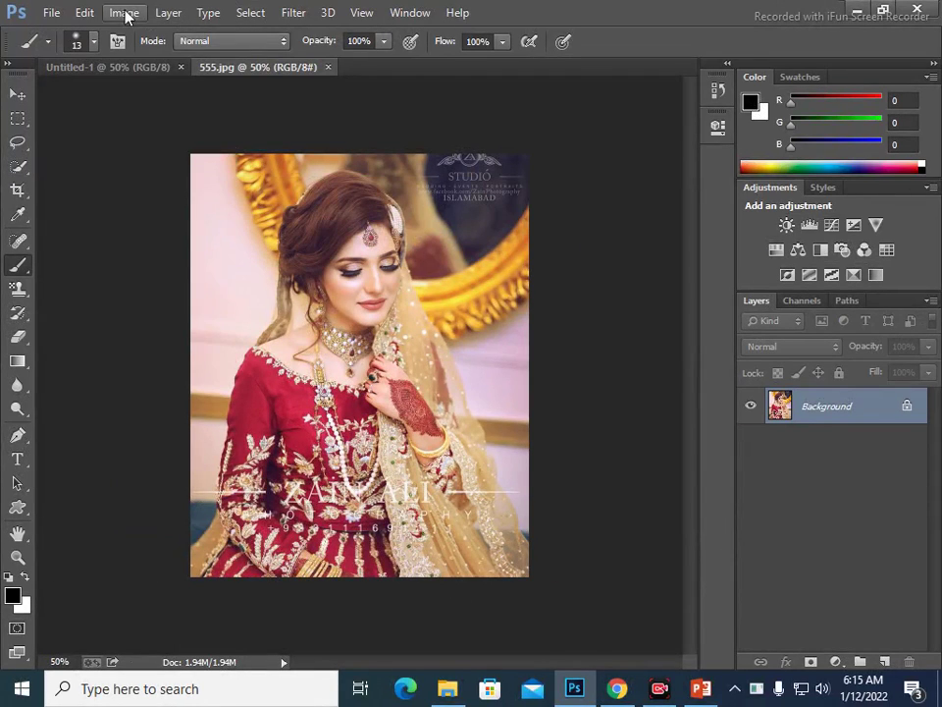
Desaturate the whole 555.jpg bridal photo to black and white
click(127, 16)
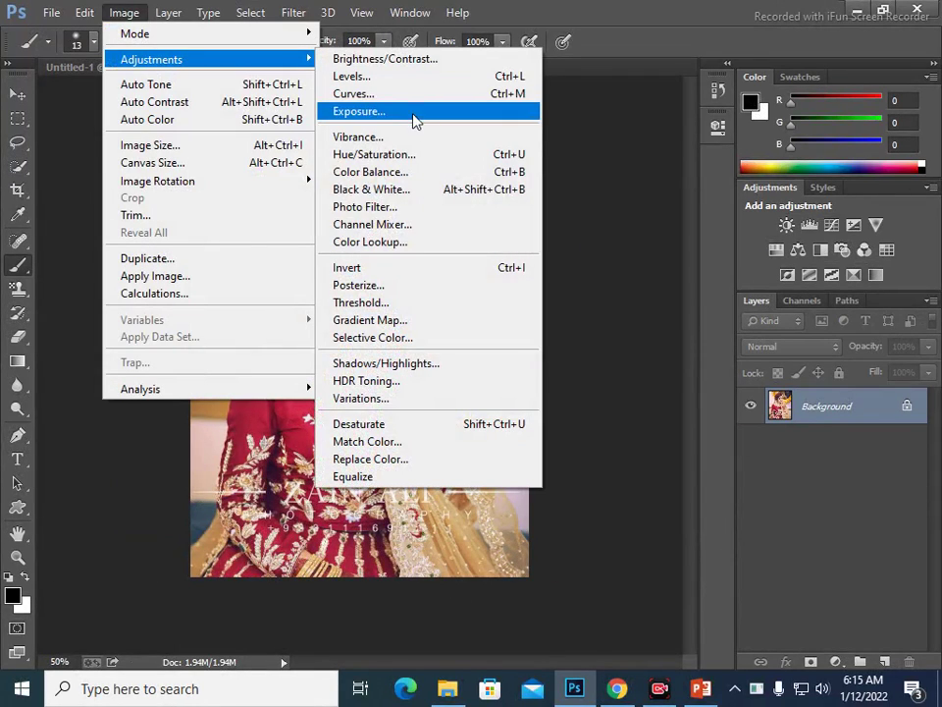
mouse_move(118, 346)
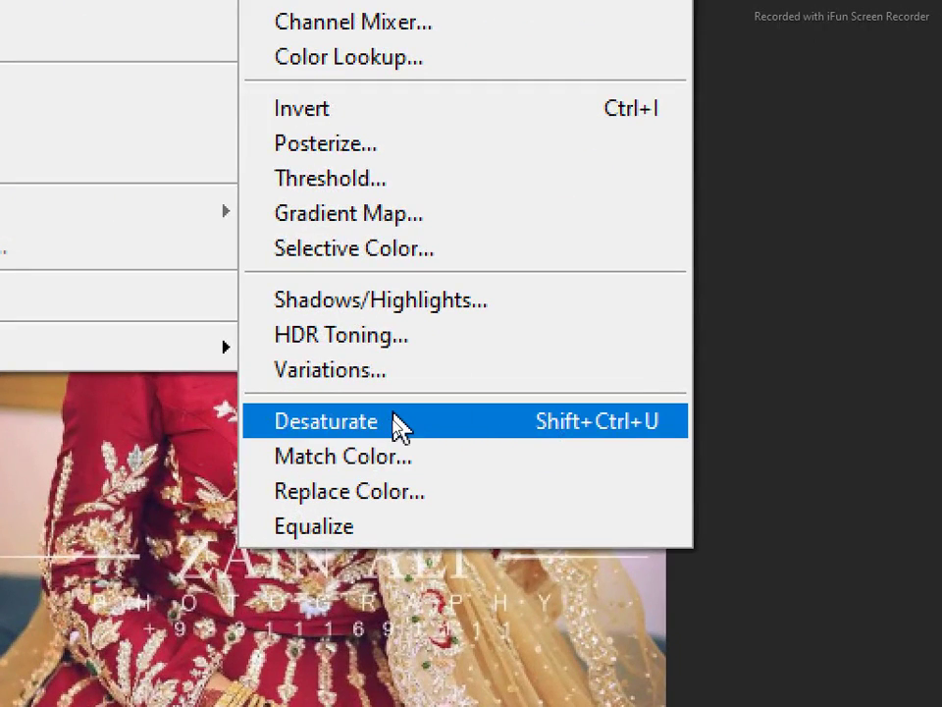
click(386, 424)
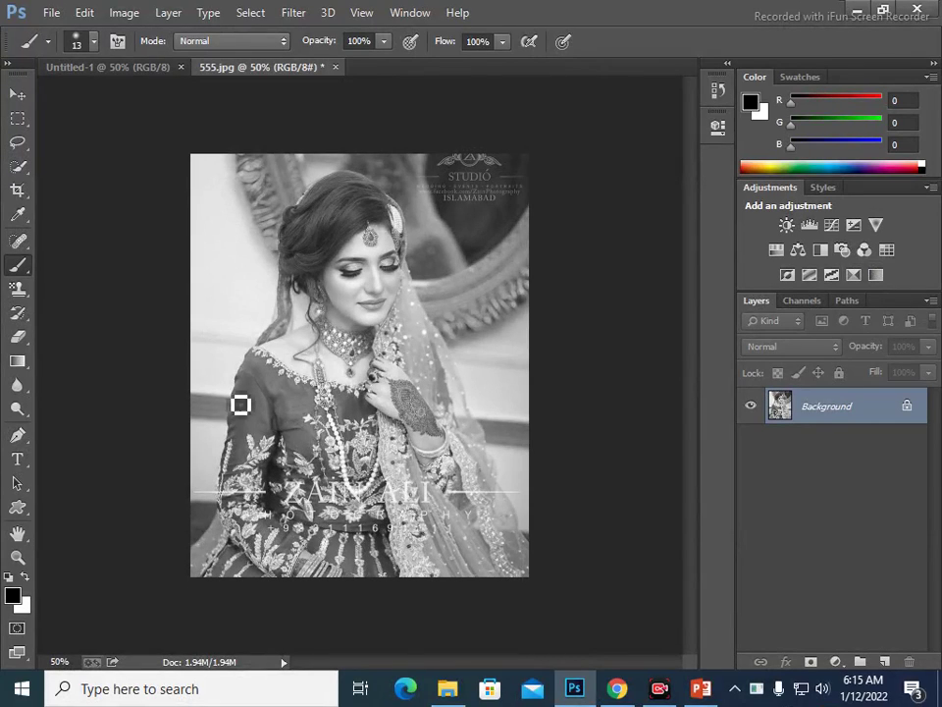
Switch to the History Brush Tool from the toolbar flyout
click(22, 289)
right_click(22, 289)
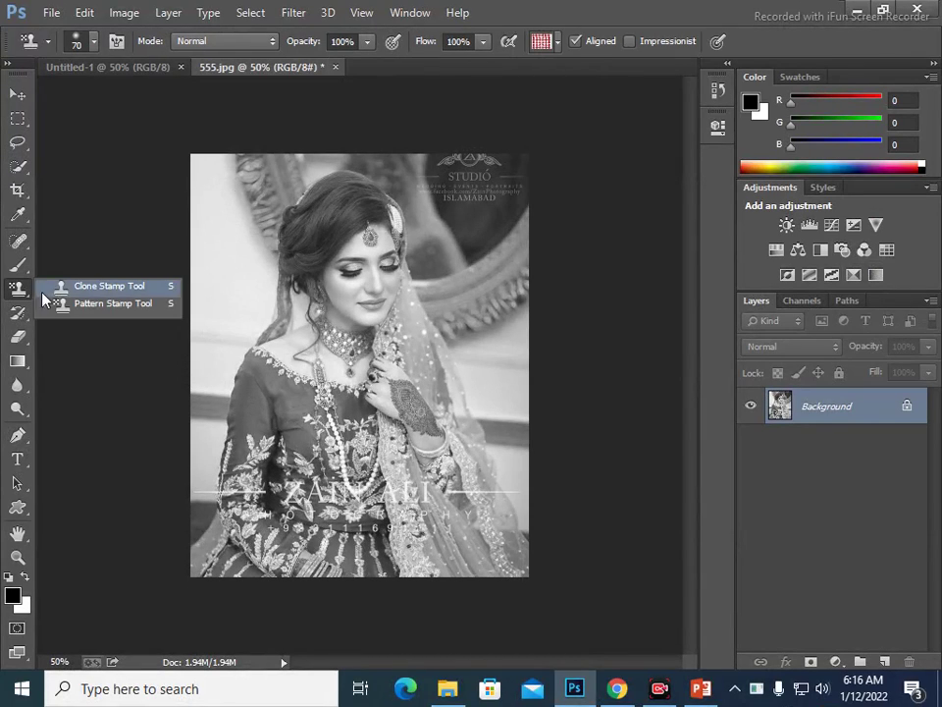
click(98, 304)
right_click(22, 319)
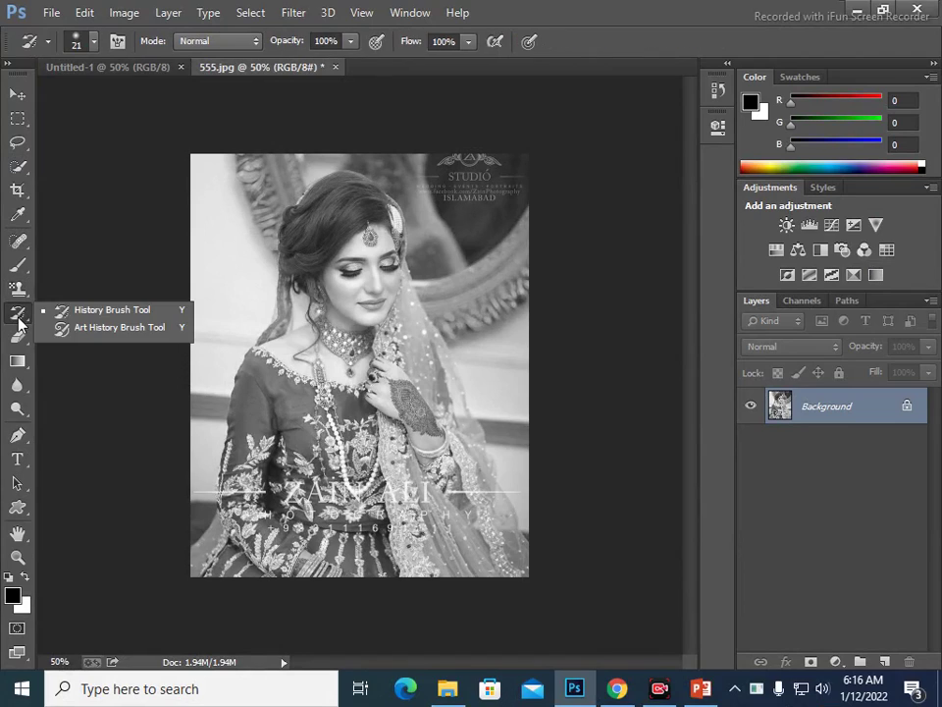
click(70, 312)
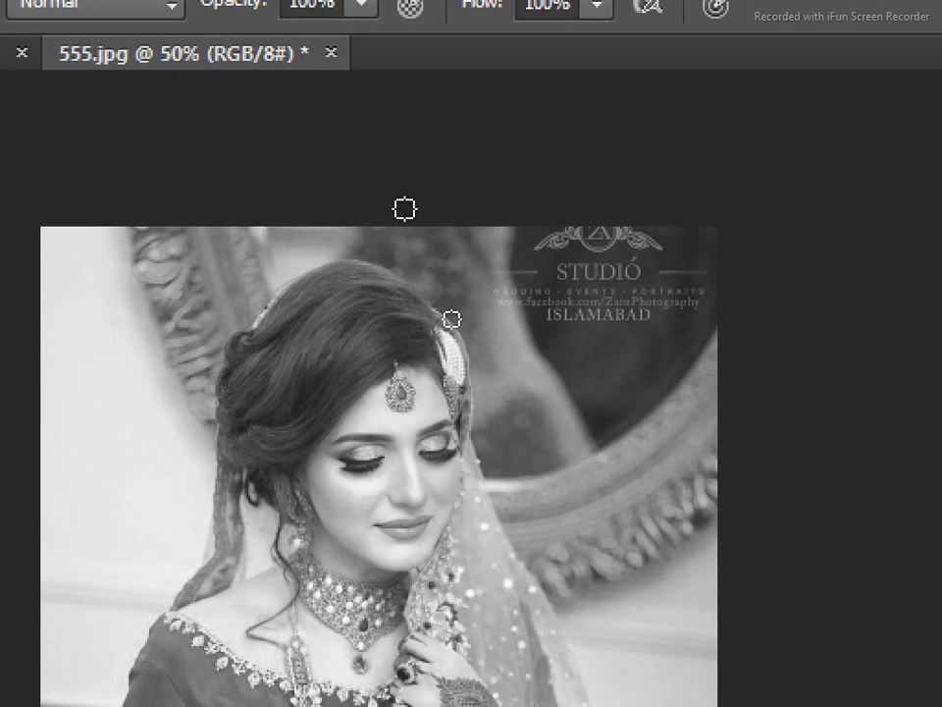
Paint original colour back onto the headpiece, veil and hennaed hand
mouse_move(451, 319)
mouse_down()
mouse_move(458, 422)
mouse_move(416, 616)
mouse_move(420, 582)
mouse_up()
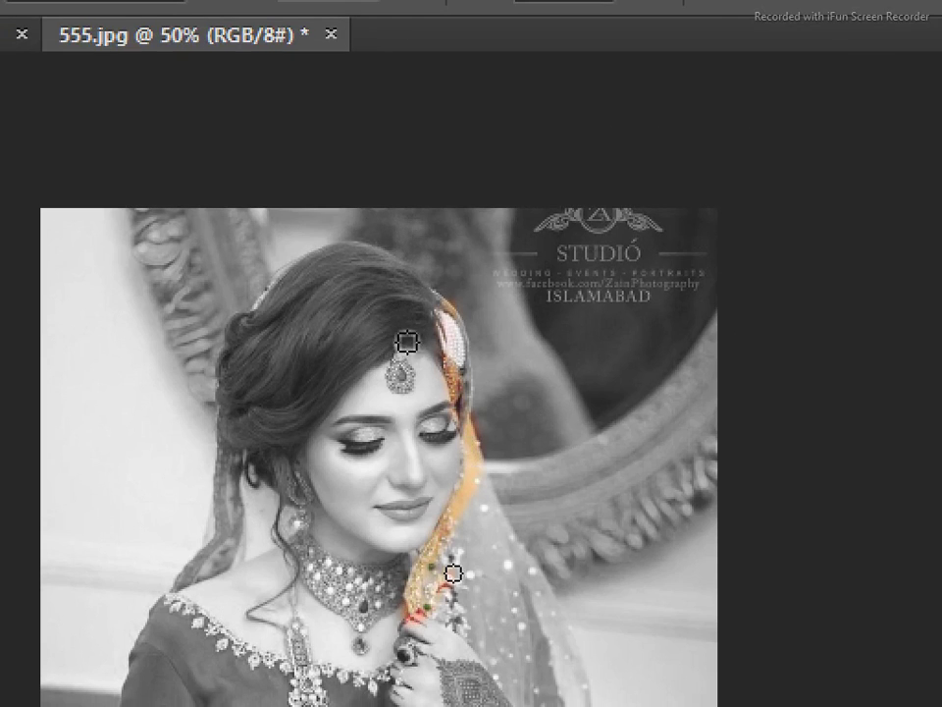
mouse_move(420, 582)
mouse_down()
mouse_move(485, 484)
mouse_move(464, 555)
mouse_up()
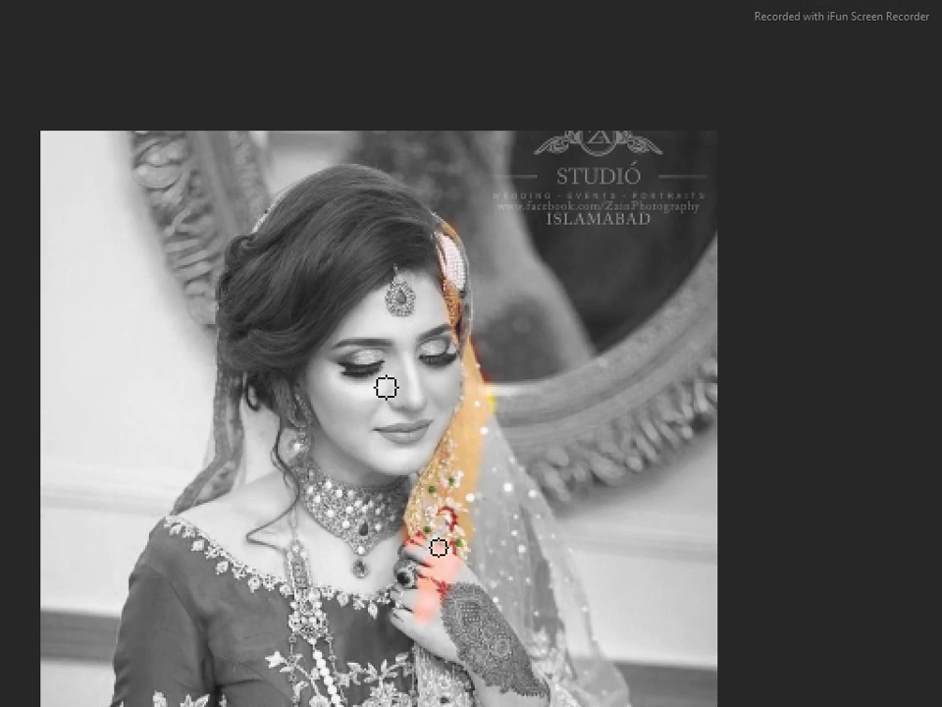
mouse_move(464, 555)
mouse_down()
mouse_move(402, 601)
mouse_move(528, 619)
mouse_up()
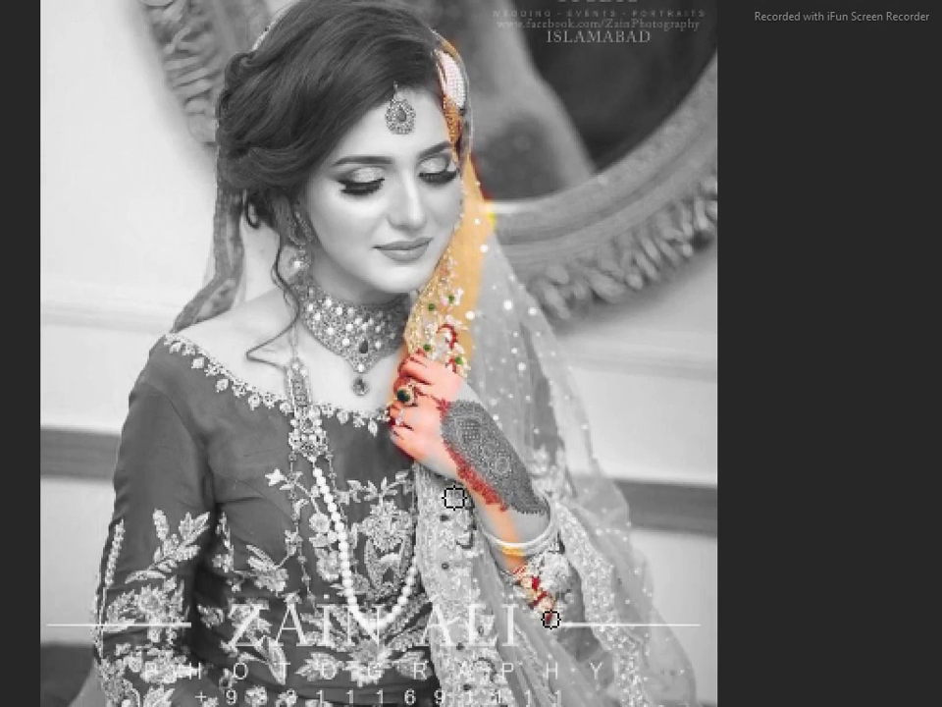
mouse_move(528, 618)
mouse_down()
mouse_move(470, 378)
mouse_move(488, 347)
mouse_move(475, 435)
mouse_move(465, 420)
mouse_move(499, 488)
mouse_move(511, 452)
mouse_move(505, 488)
mouse_up()
mouse_move(483, 279)
mouse_down()
mouse_move(490, 223)
mouse_move(492, 396)
mouse_move(502, 269)
mouse_move(518, 429)
mouse_move(512, 296)
mouse_move(492, 231)
mouse_move(502, 324)
mouse_move(583, 532)
mouse_move(528, 414)
mouse_move(541, 478)
mouse_move(534, 344)
mouse_move(549, 459)
mouse_move(528, 608)
mouse_move(481, 465)
mouse_move(445, 609)
mouse_up()
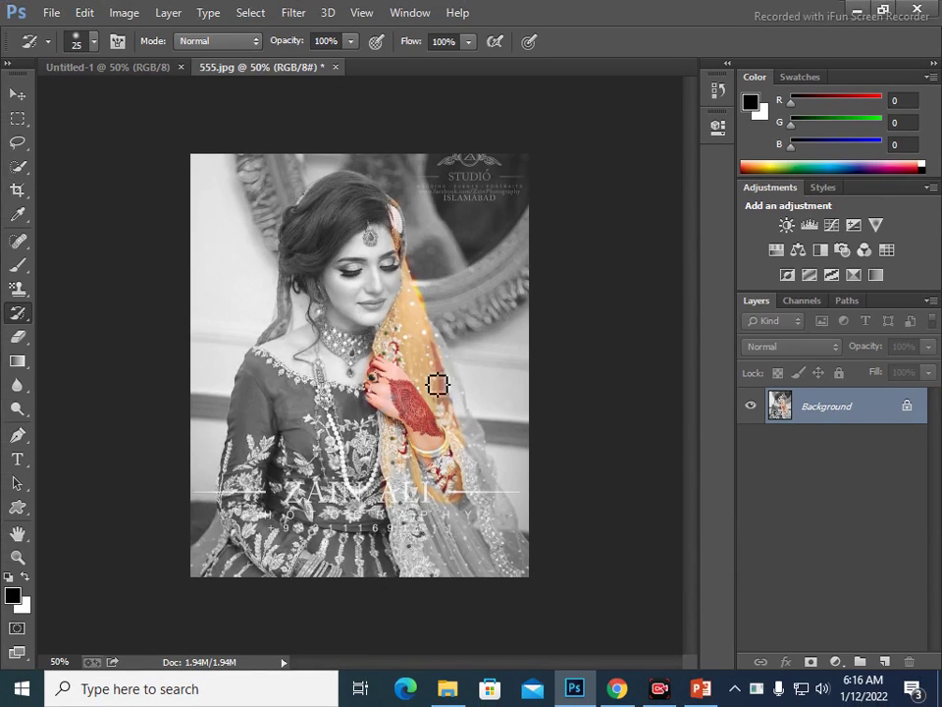
Close 555.jpg without saving the changes
click(335, 67)
click(360, 243)
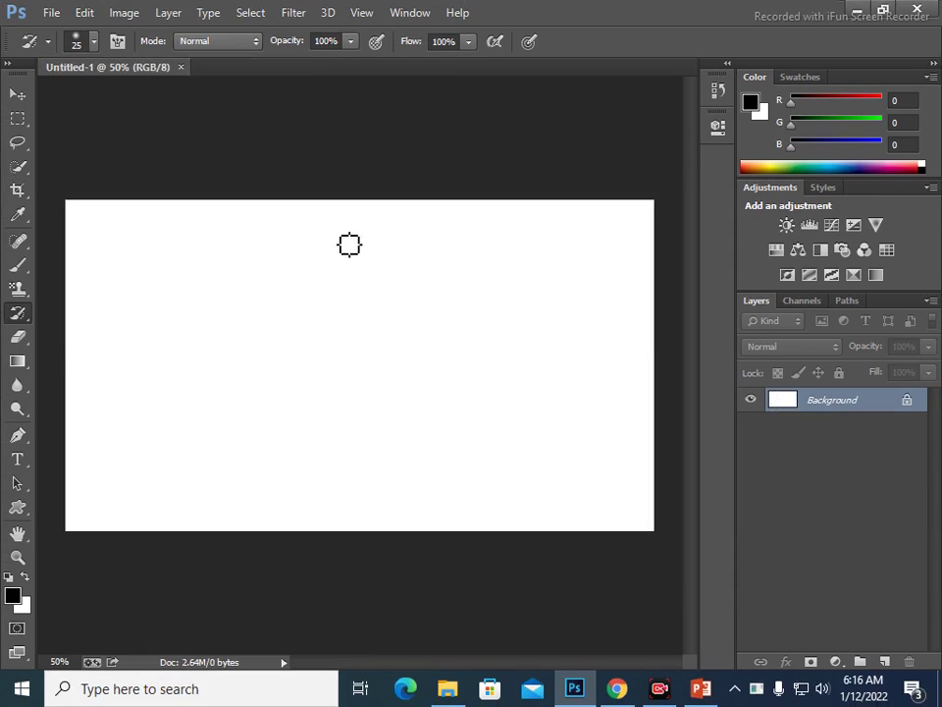
right_click(20, 314)
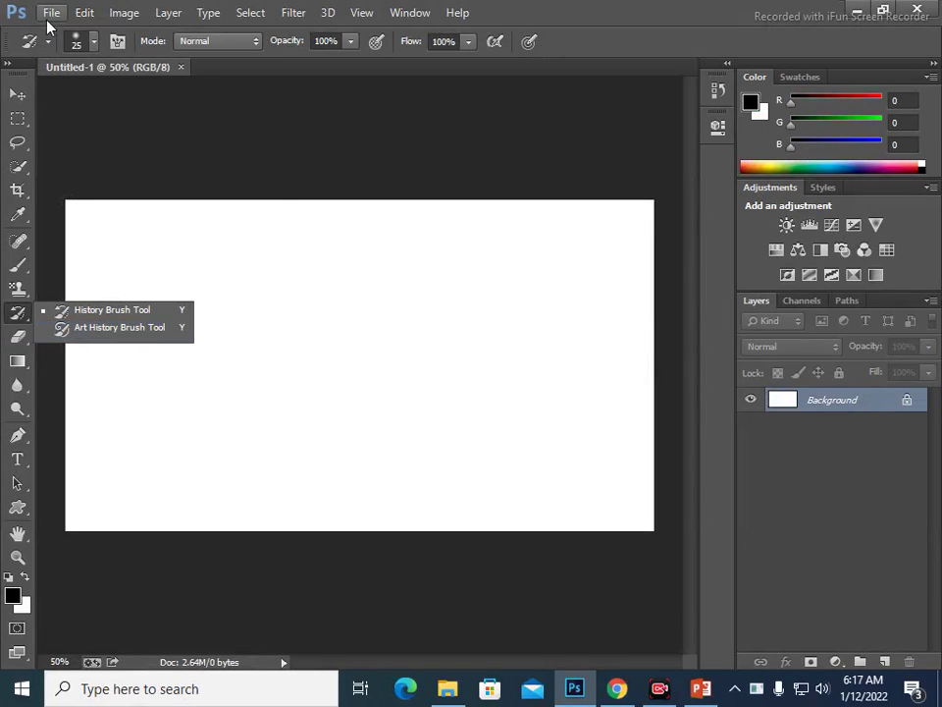
Reopen the original full-colour 555.jpg through File > Open
click(51, 13)
click(117, 50)
click(322, 175)
click(416, 416)
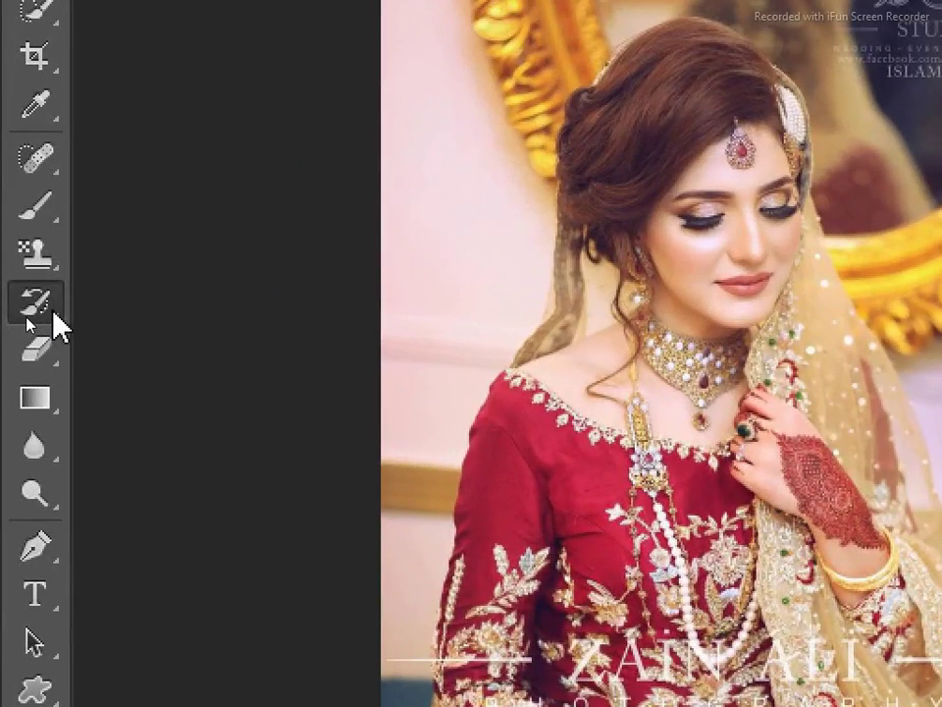
right_click(25, 317)
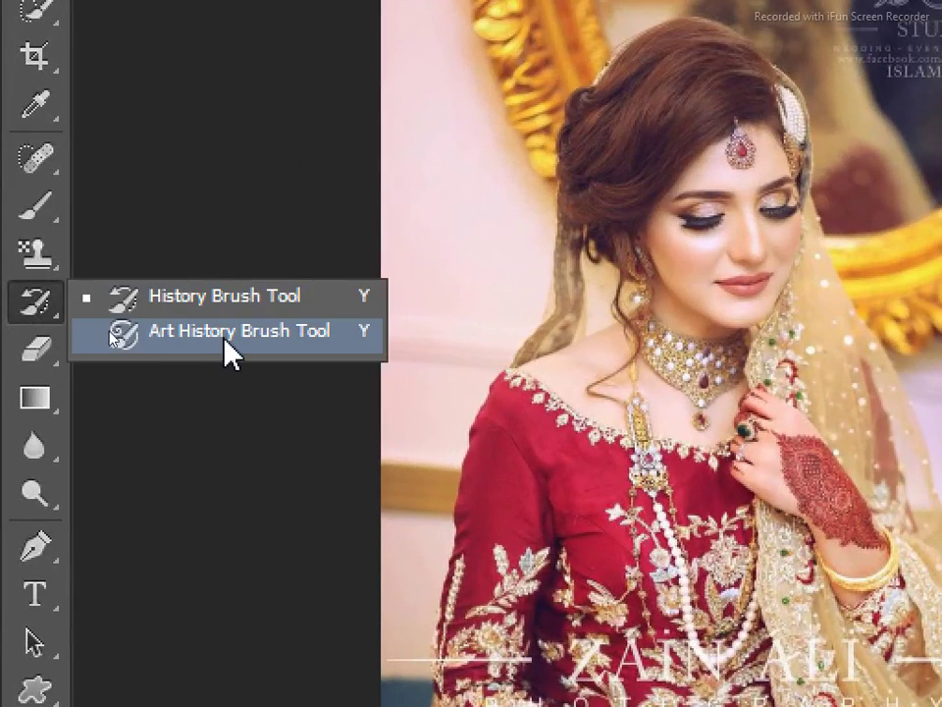
Activate the Art History Brush with Tight Long stroke style and 50 px area
click(250, 344)
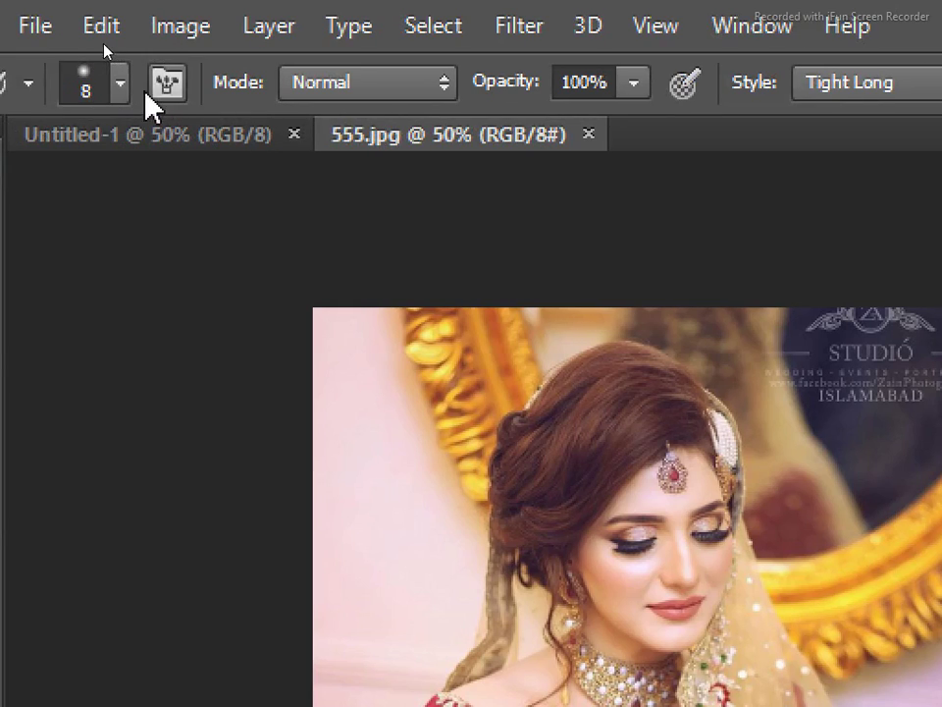
click(119, 85)
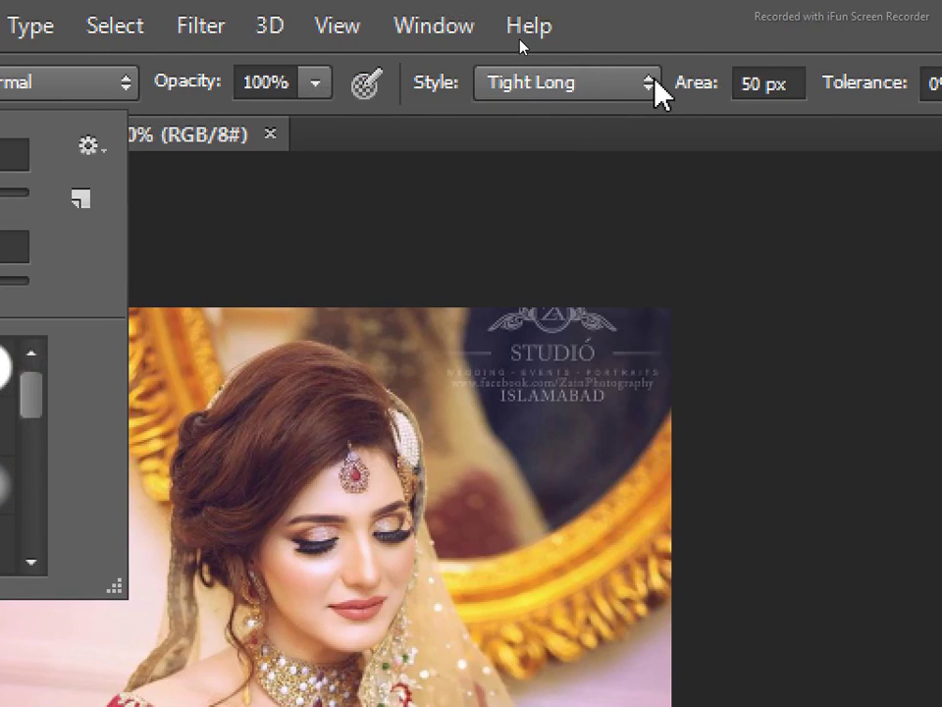
click(649, 82)
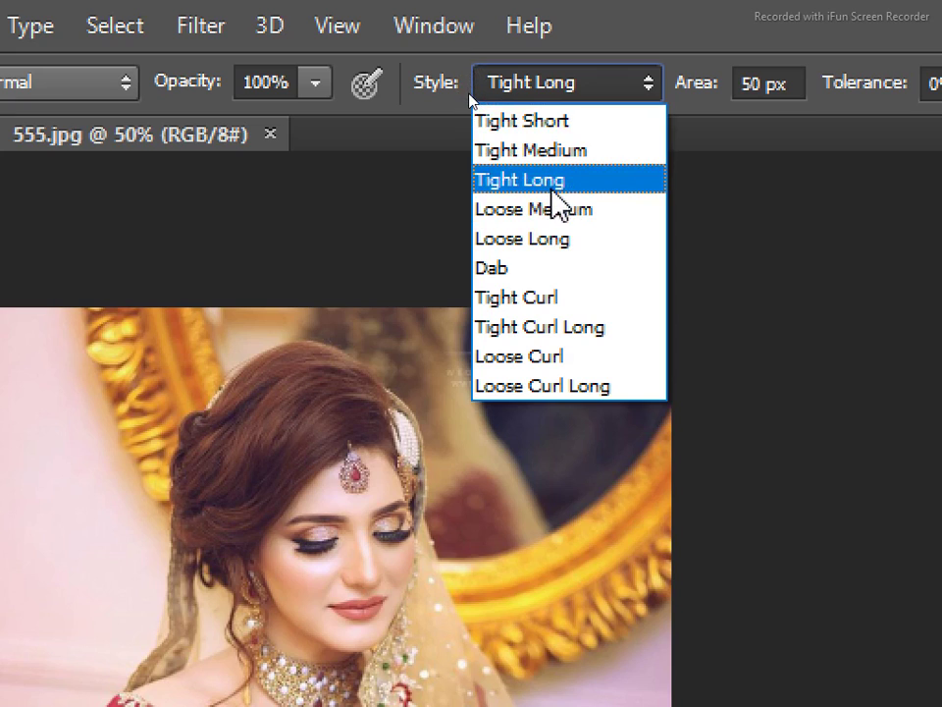
click(553, 187)
Paint painterly strokes over the face, hennaed hand, necklace, shoulder and left sleeve
mouse_move(416, 481)
mouse_down()
mouse_move(364, 482)
mouse_move(274, 530)
mouse_move(340, 453)
mouse_move(303, 396)
mouse_move(222, 395)
mouse_move(183, 551)
mouse_move(153, 617)
mouse_move(116, 622)
mouse_up()
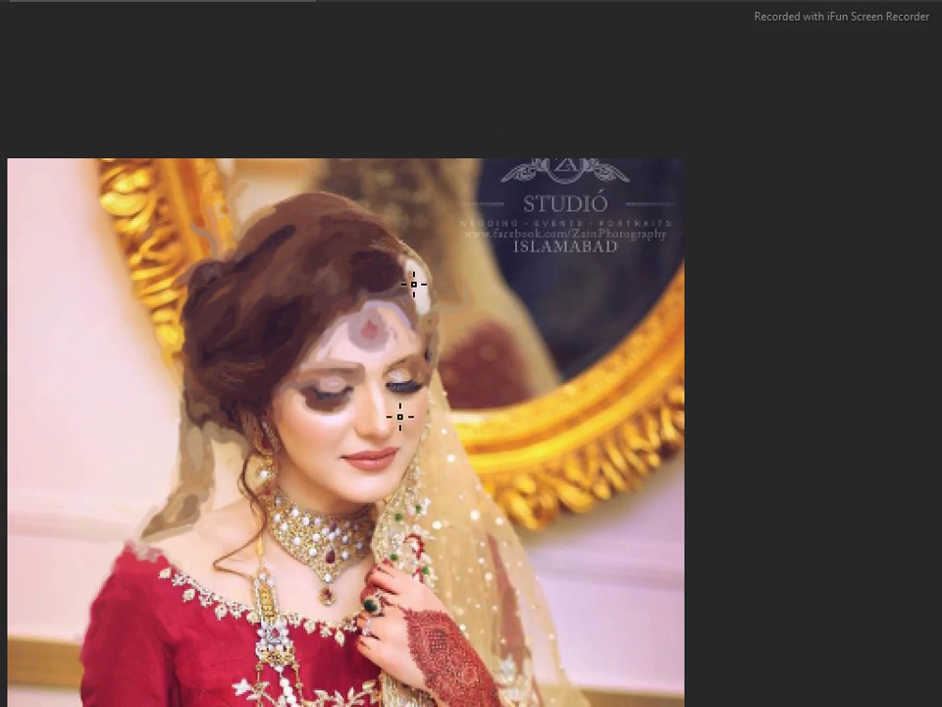
mouse_move(406, 258)
mouse_down()
mouse_move(399, 385)
mouse_move(444, 617)
mouse_move(400, 489)
mouse_up()
mouse_move(410, 337)
mouse_down()
mouse_move(326, 395)
mouse_move(293, 466)
mouse_move(347, 333)
mouse_move(143, 490)
mouse_move(235, 562)
mouse_move(286, 482)
mouse_up()
scroll(285, 482, down, 3)
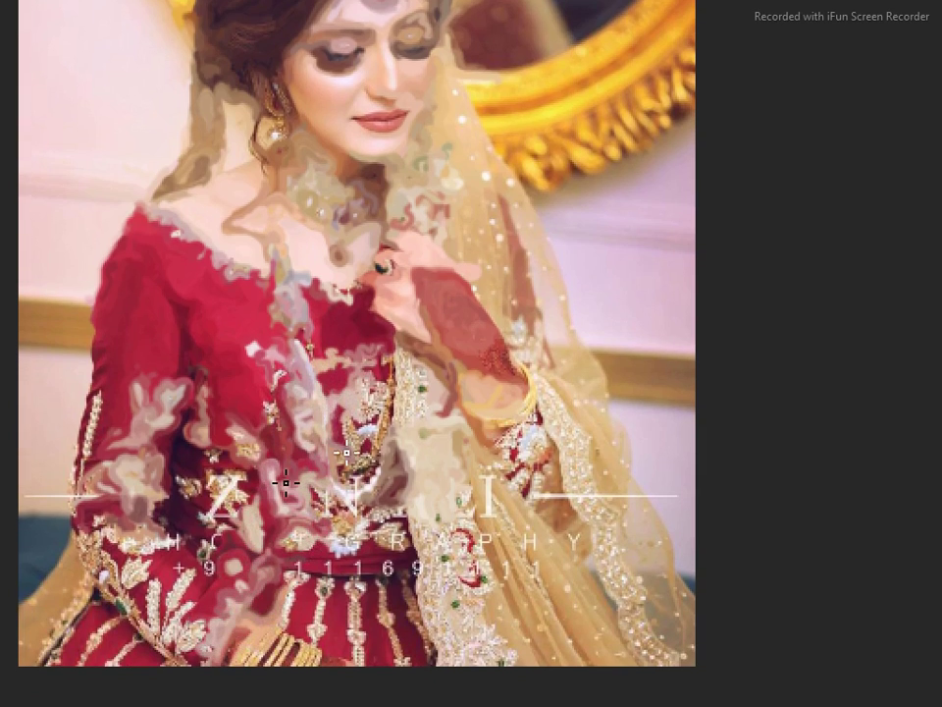
scroll(379, 458, down, 2)
drag(431, 527, 251, 566)
scroll(251, 566, left, 2)
mouse_move(118, 550)
mouse_down()
mouse_move(392, 550)
mouse_move(217, 454)
mouse_up()
Smear the top-right watermark text and the upper-left gold frame and background
scroll(229, 354, up, 1)
scroll(234, 313, up, 8)
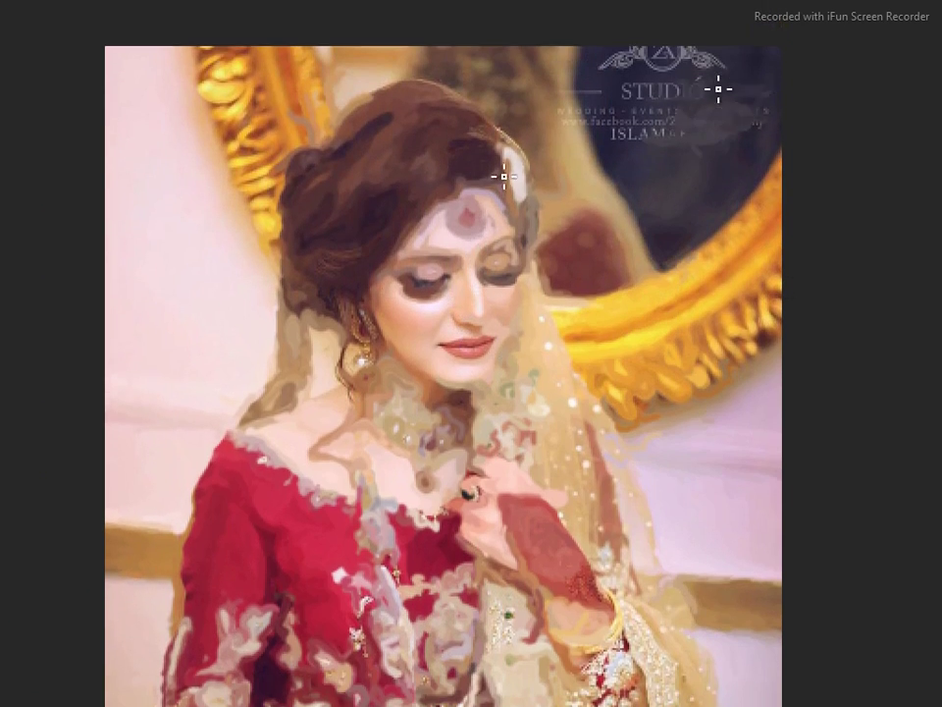
mouse_move(717, 88)
mouse_down()
mouse_move(581, 124)
mouse_move(586, 145)
mouse_up()
scroll(304, 101, up, 1)
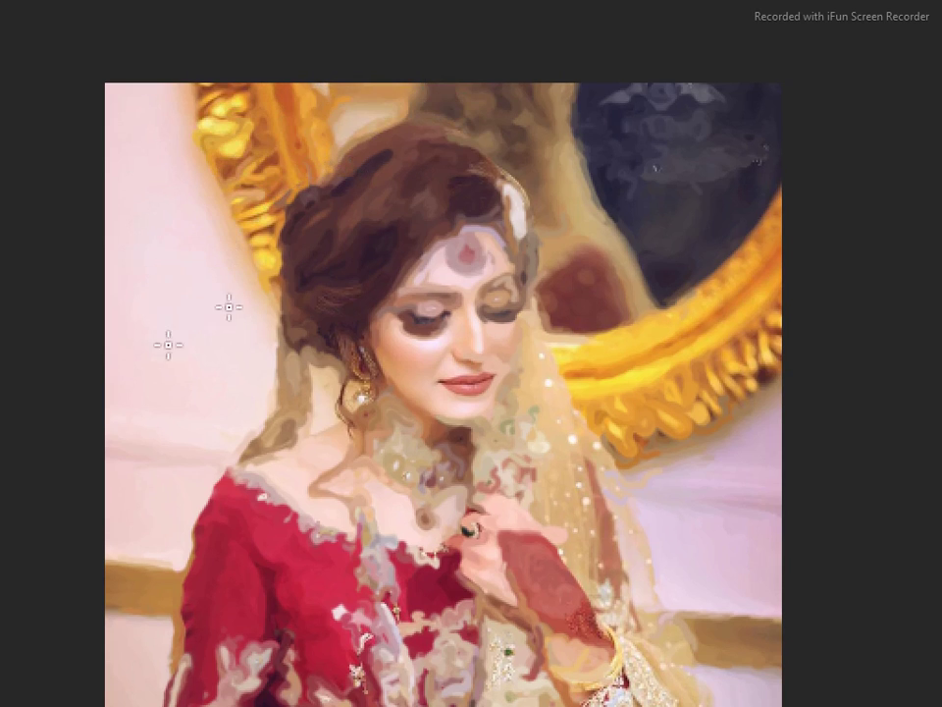
drag(280, 269, 214, 177)
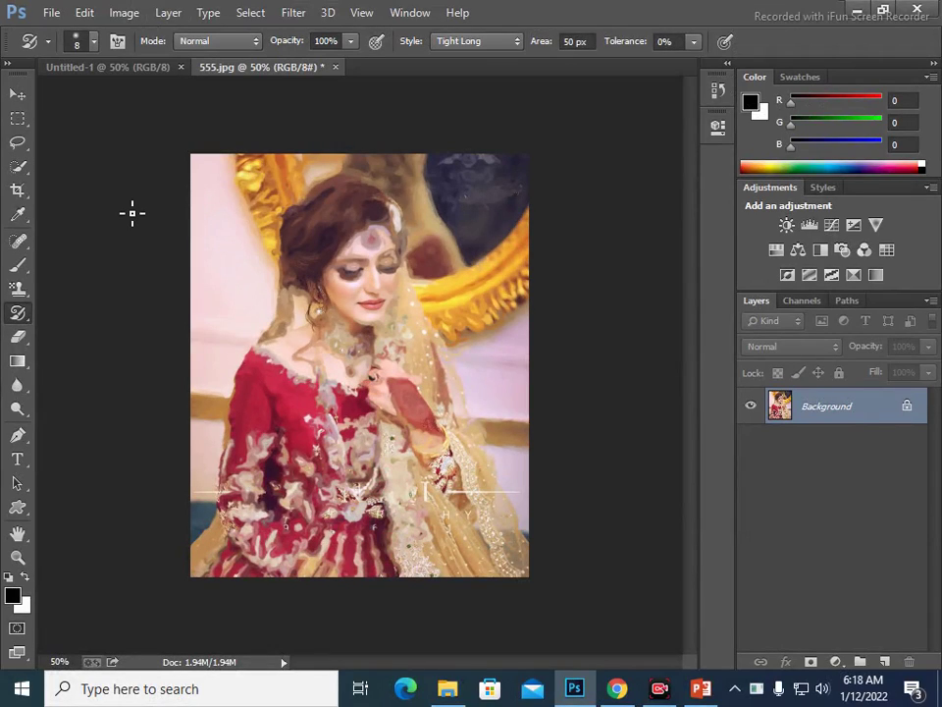
Leave the history brushes and make the Move Tool active
right_click(18, 313)
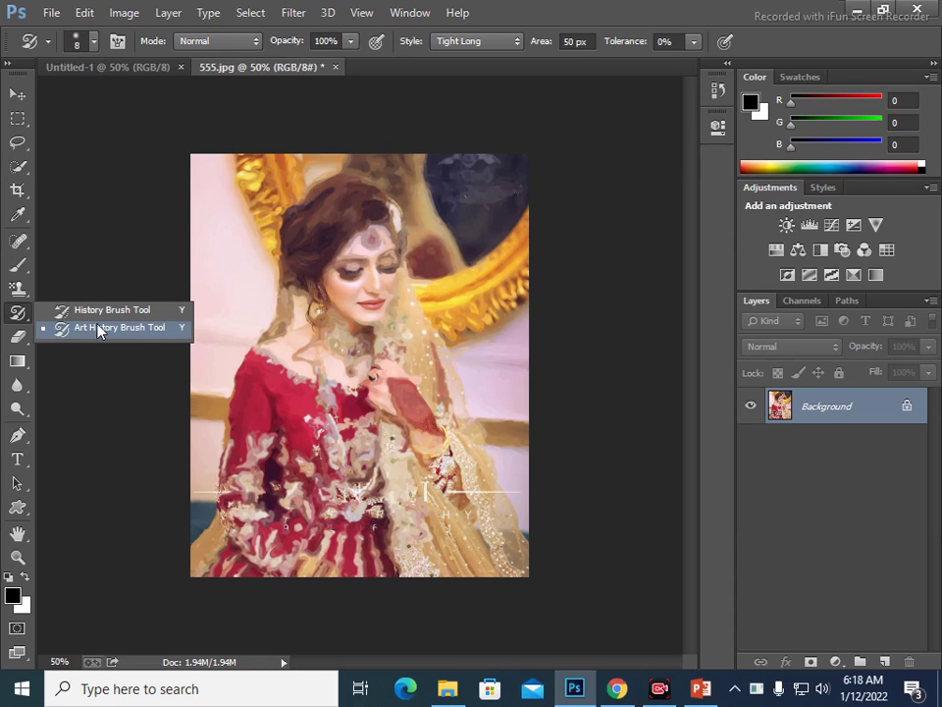
click(20, 98)
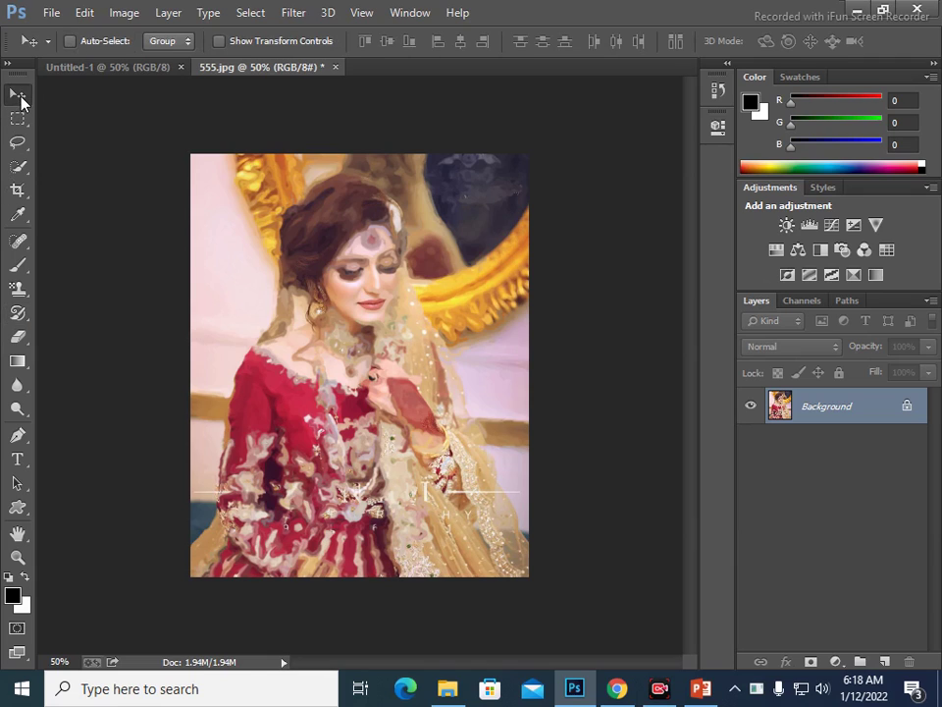